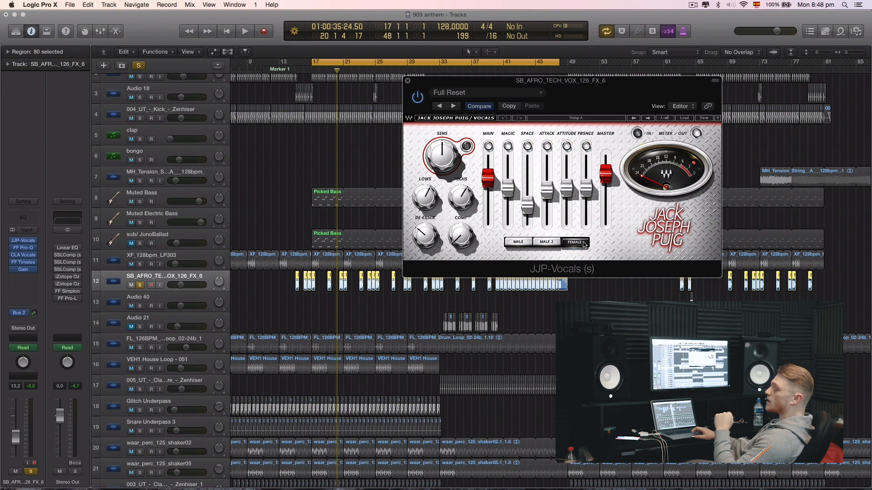
Close JJP-Vocals and examine the vocal track's FF Pro-Q curve and bands, playing the soloed vocal to view its spectrum.
{"action": "left_click", "coordinate": [408, 82]}
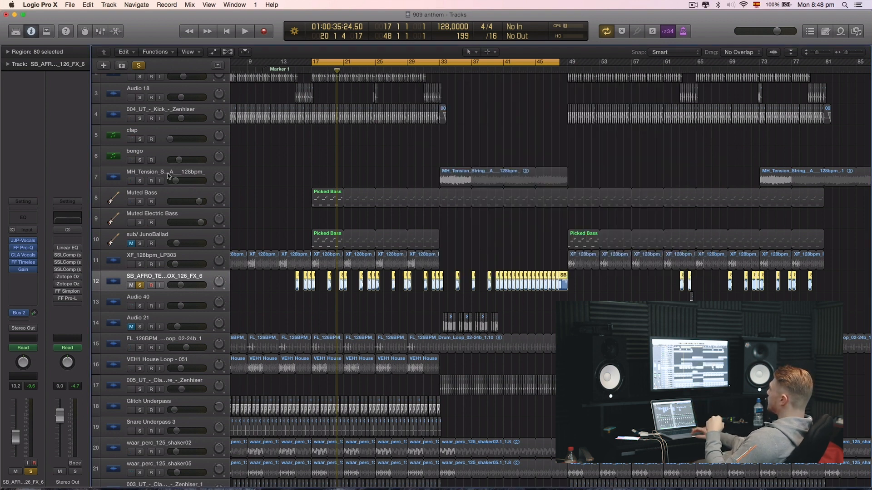
{"action": "left_click", "coordinate": [23, 247]}
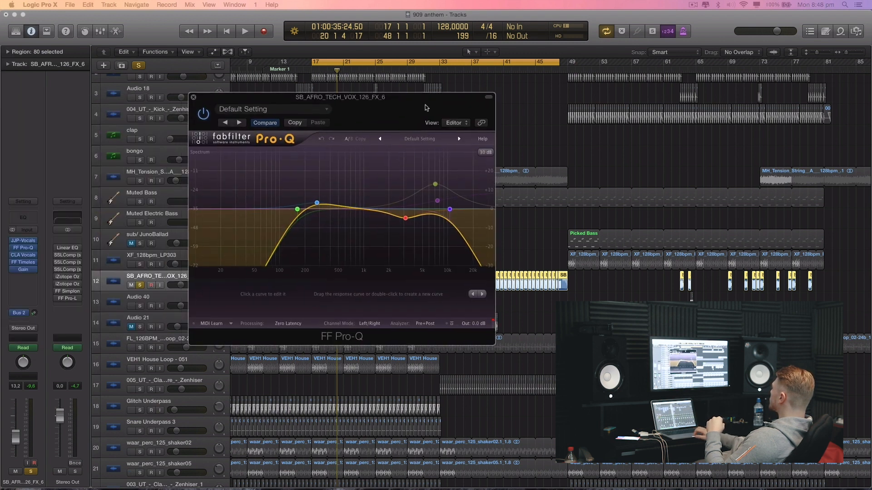
{"action": "key", "text": "space"}
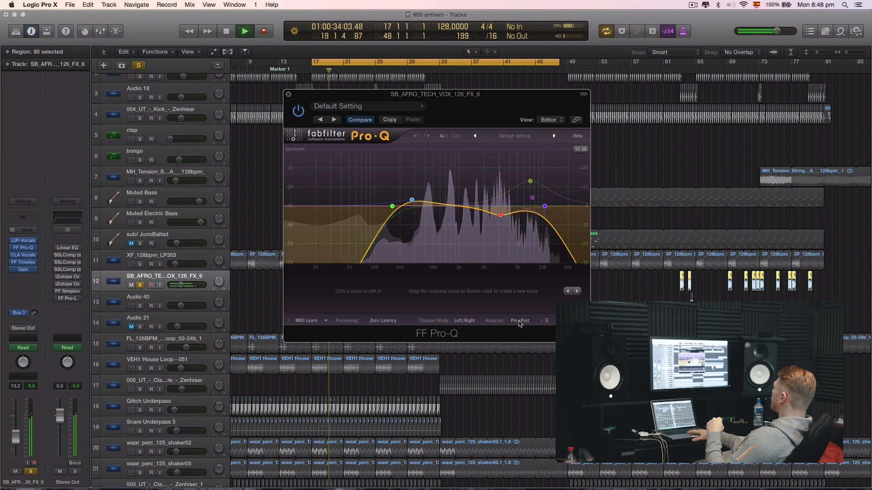
{"action": "key", "text": "space"}
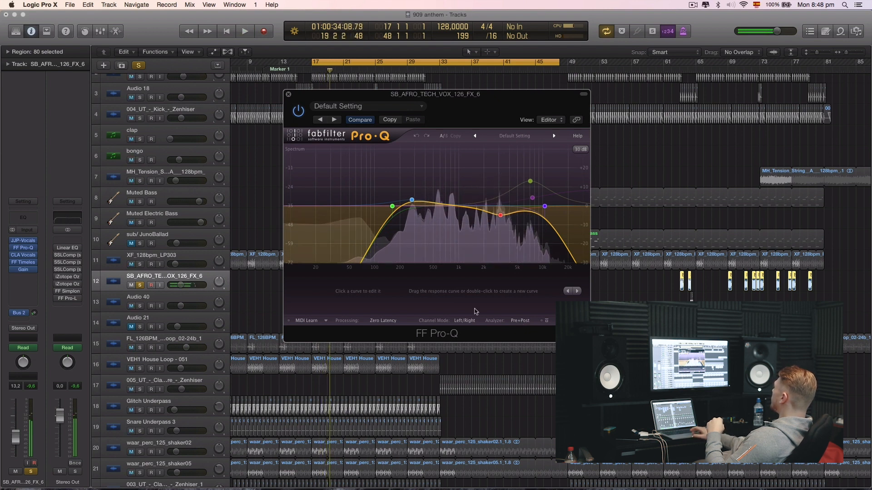
{"action": "left_click", "coordinate": [392, 206]}
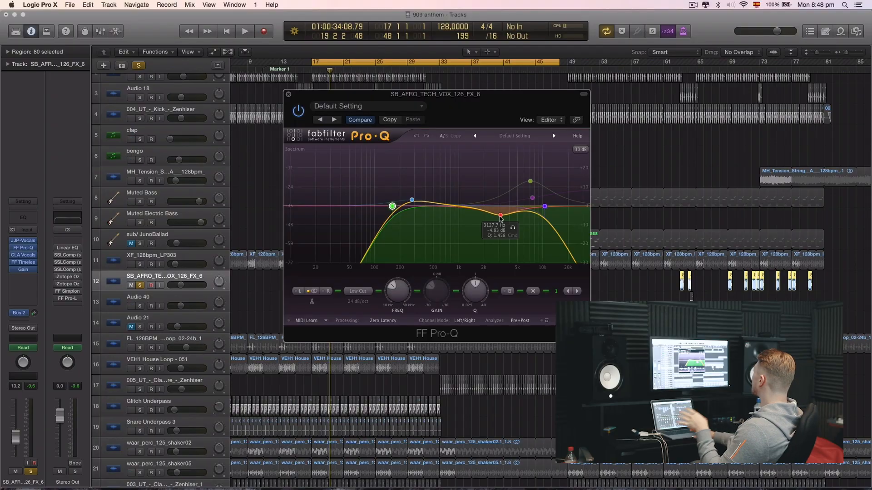
{"action": "left_click_drag", "start_coordinate": [530, 181], "coordinate": [545, 209]}
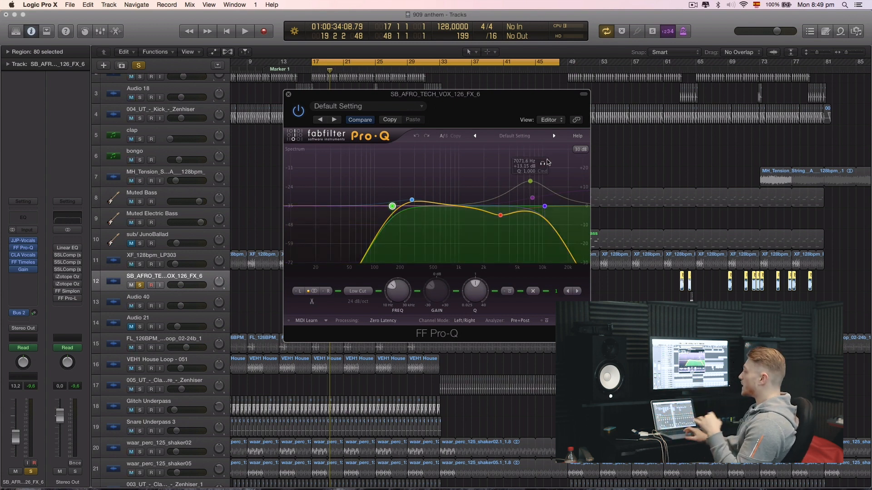
{"action": "left_click", "coordinate": [288, 94]}
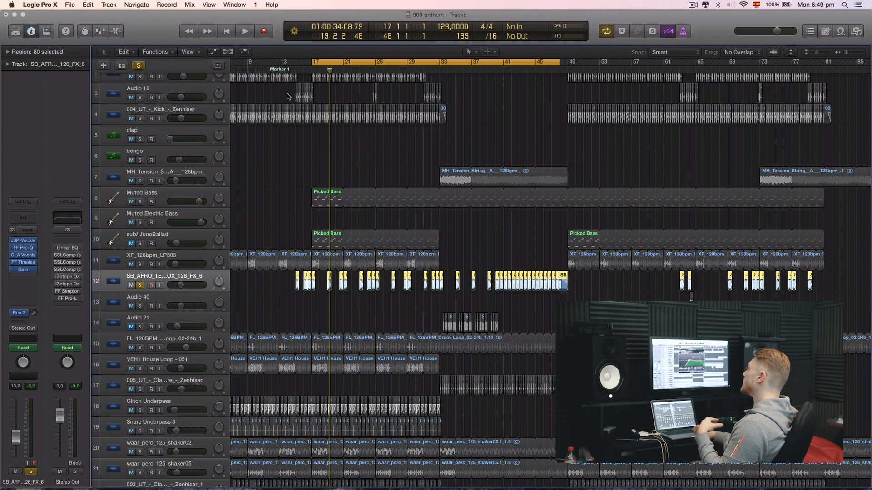
Examine the CLA Vocals settings on the SB_AFRO_TECH_VOX vocal track, including the bass fader, and close the plug-in.
{"action": "left_click", "coordinate": [25, 258]}
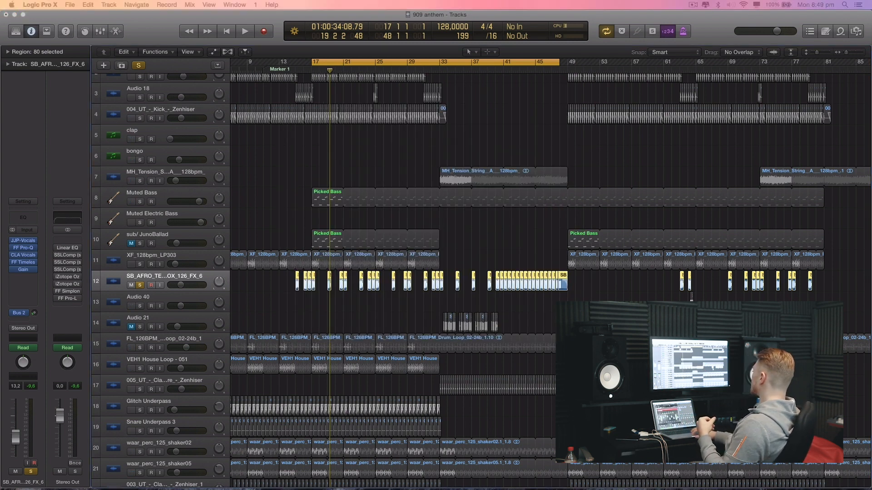
{"action": "left_click_drag", "start_coordinate": [201, 27], "coordinate": [534, 93]}
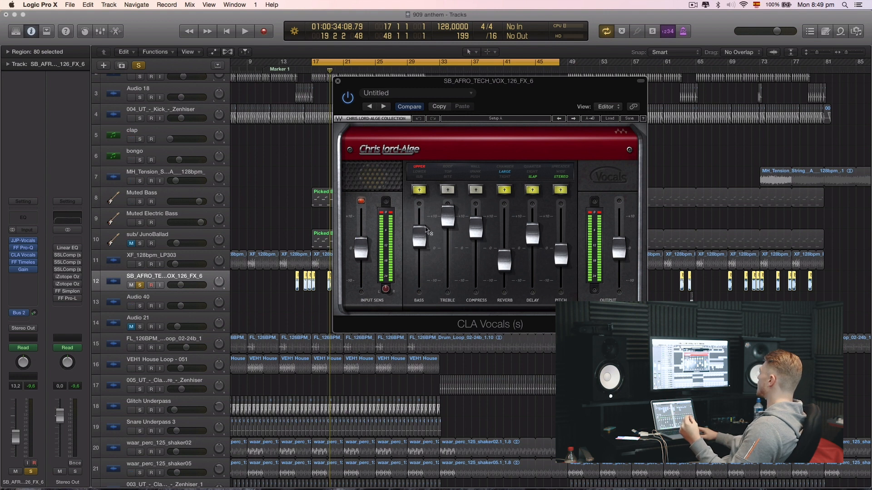
{"action": "mouse_move", "coordinate": [424, 239]}
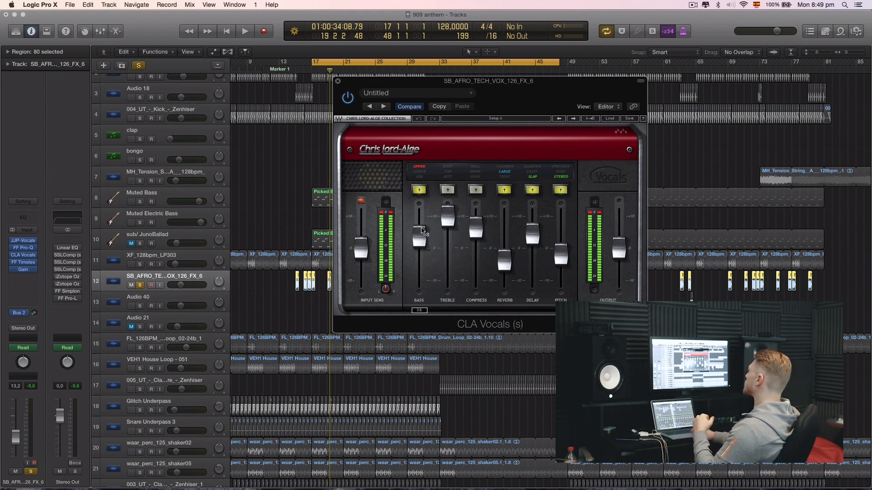
{"action": "left_click", "coordinate": [338, 82]}
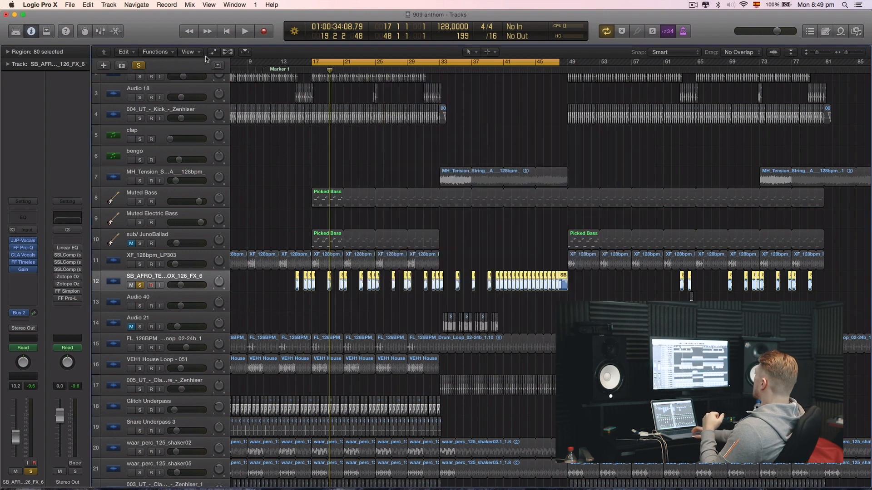
Clear the solo and play the full arrangement from just after Marker 1 with cycle mode off.
{"action": "left_click", "coordinate": [140, 65]}
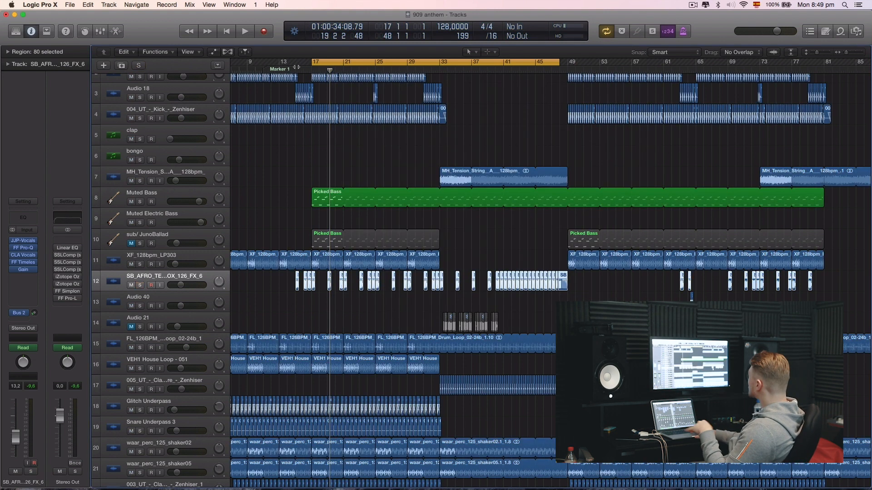
{"action": "key", "text": "c"}
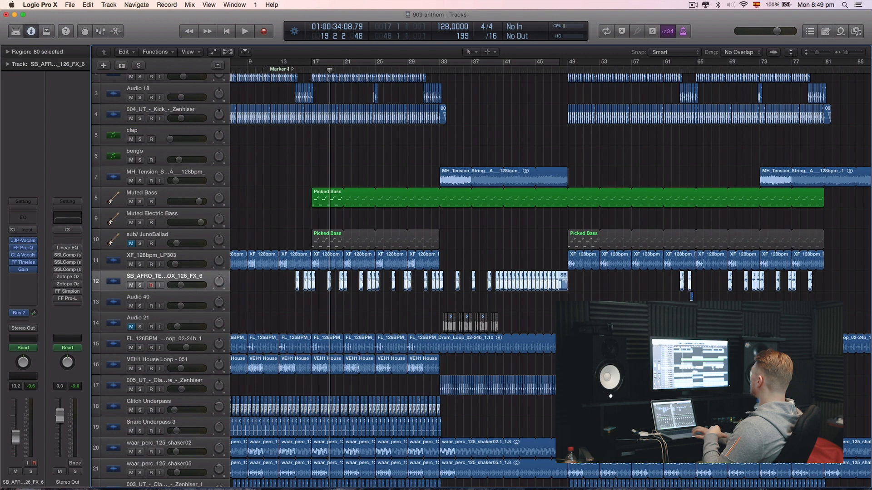
{"action": "double_click", "coordinate": [291, 69]}
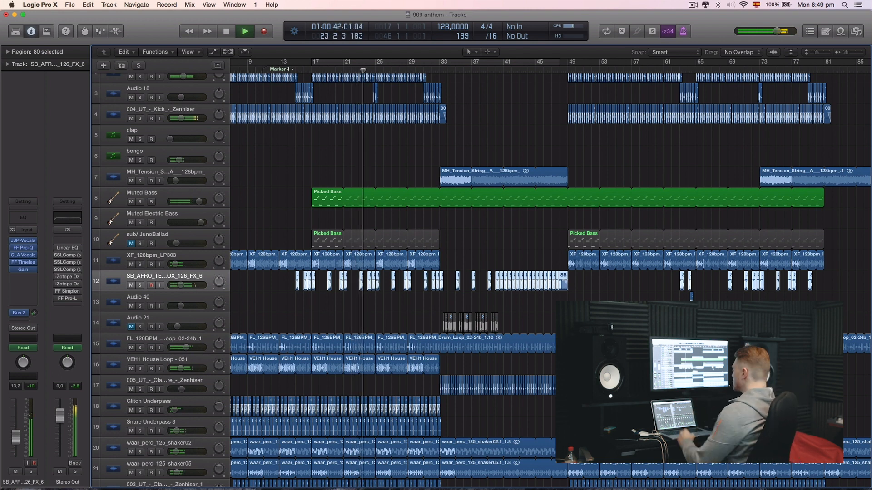
Solo the Muted Bass track during playback, select it to show its channel strip, and stop playback.
{"action": "left_click", "coordinate": [140, 201]}
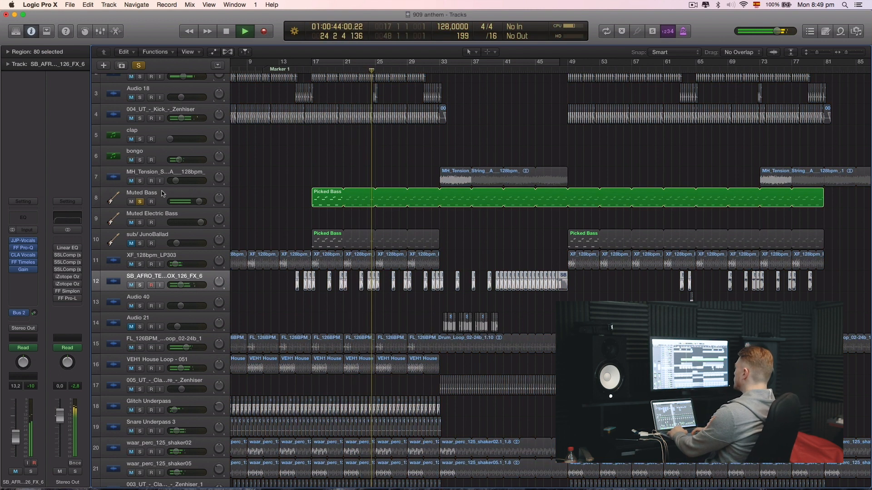
{"action": "left_click", "coordinate": [162, 194]}
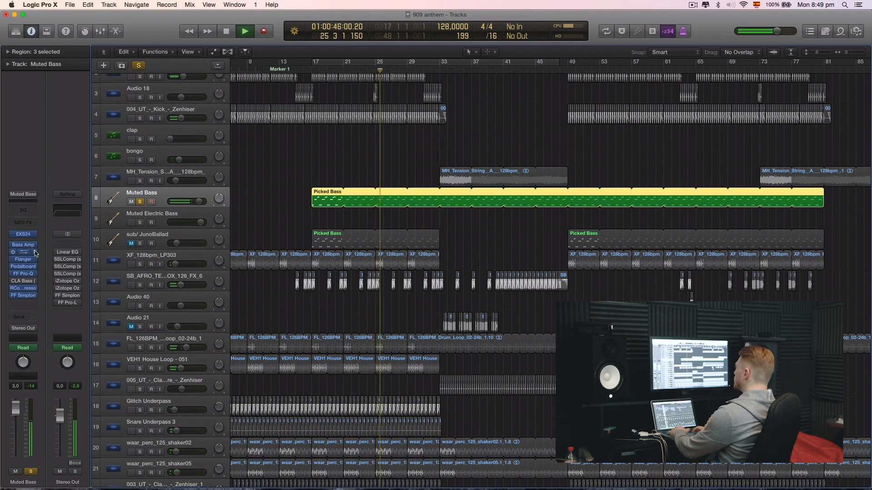
{"action": "key", "text": "space"}
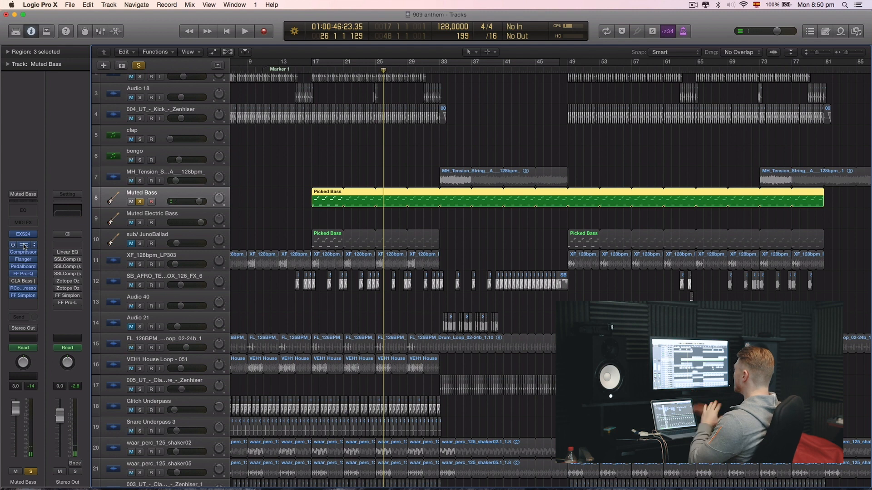
Examine the Bass Amp and Compressor plug-ins on the Muted Bass track, closing each one after viewing.
{"action": "left_click", "coordinate": [23, 245]}
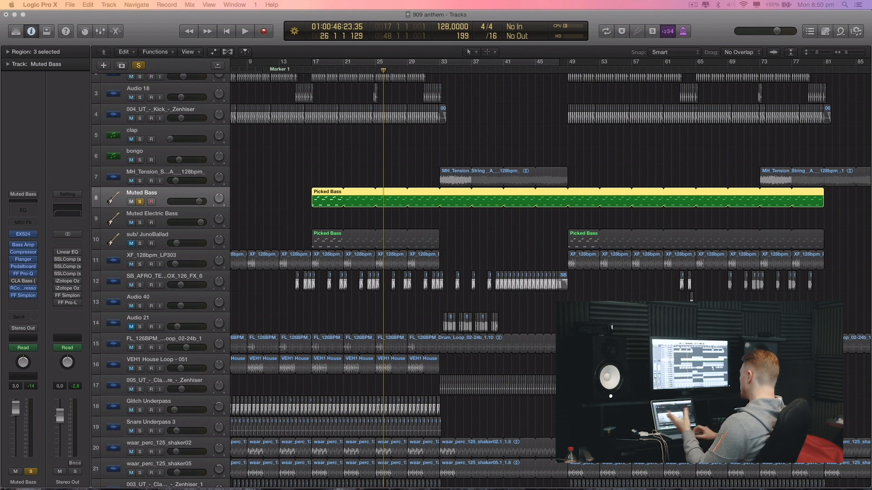
{"action": "key", "text": "super+w"}
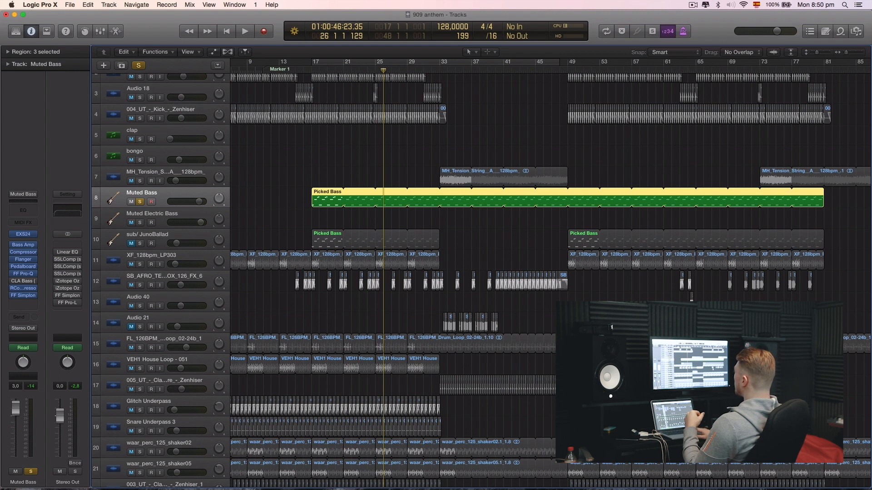
{"action": "left_click", "coordinate": [23, 253]}
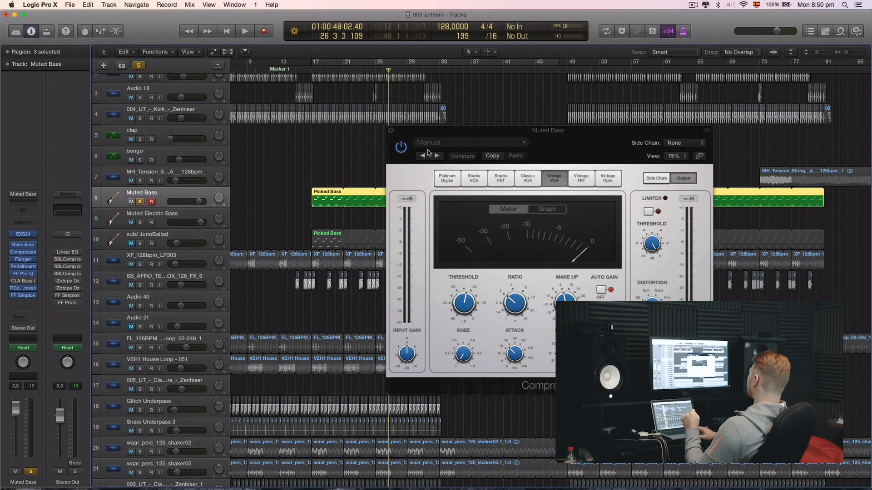
{"action": "left_click", "coordinate": [390, 130]}
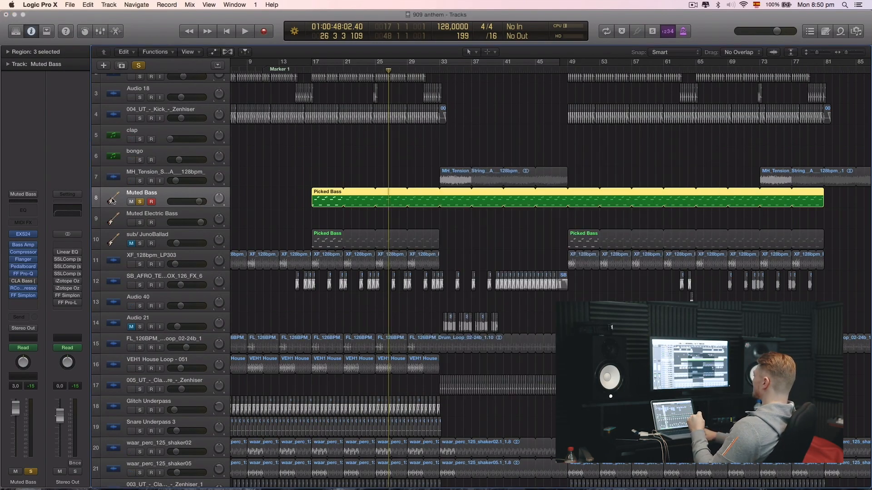
Examine the TubeBurner pedal in the Muted Bass track's Pedalboard plug-in and close it.
{"action": "left_click", "coordinate": [23, 267]}
{"action": "left_click_drag", "start_coordinate": [0, 46], "coordinate": [399, 106]}
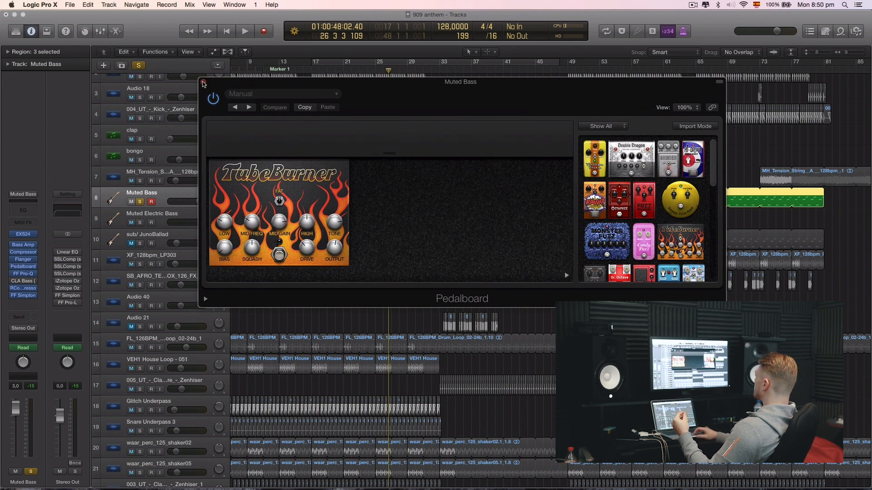
{"action": "left_click", "coordinate": [203, 83]}
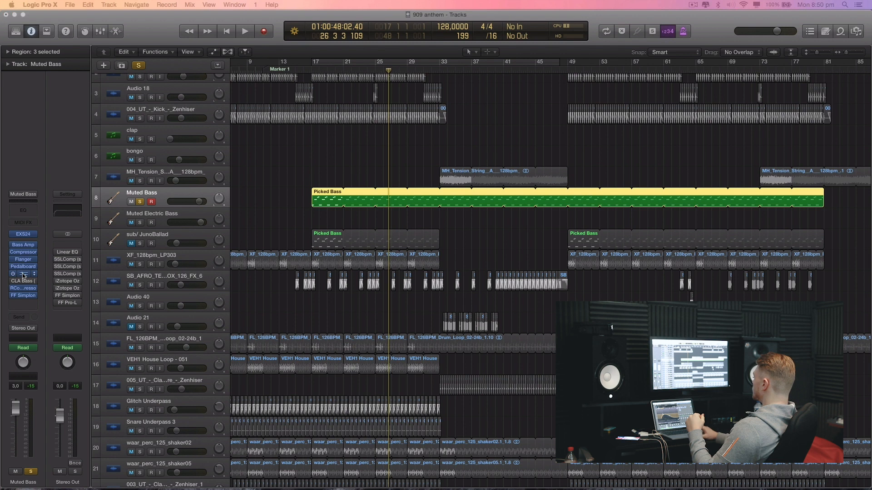
Examine the low-cut and neighbouring bands in the Muted Bass FF Pro-Q, and open the compressor insert below CLA Bass.
{"action": "left_click_drag", "start_coordinate": [0, 57], "coordinate": [579, 112]}
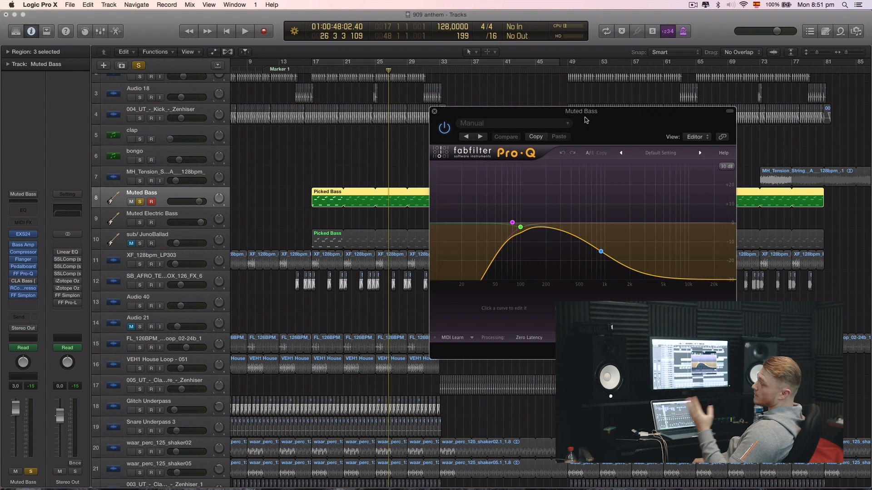
{"action": "left_click", "coordinate": [511, 223]}
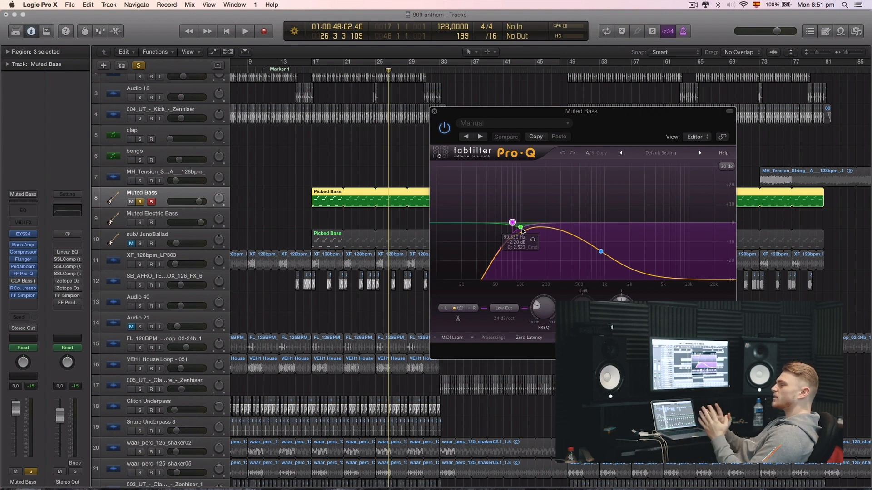
{"action": "left_click", "coordinate": [435, 112]}
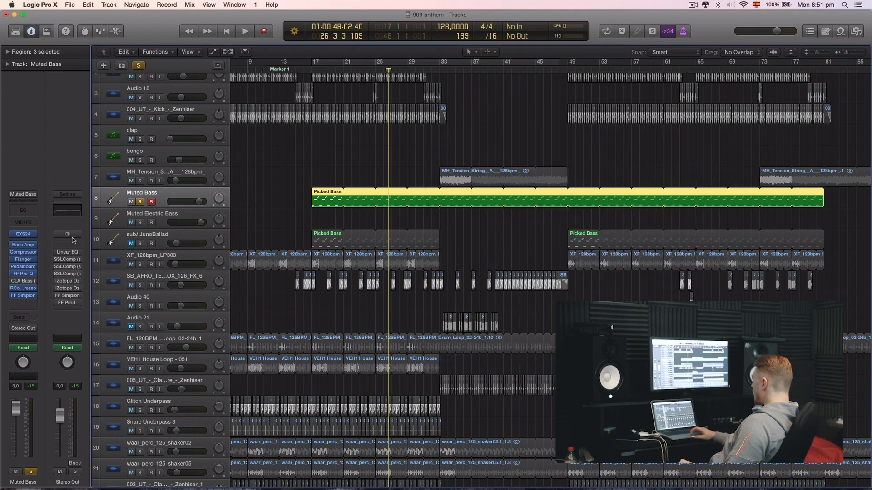
{"action": "left_click", "coordinate": [25, 290]}
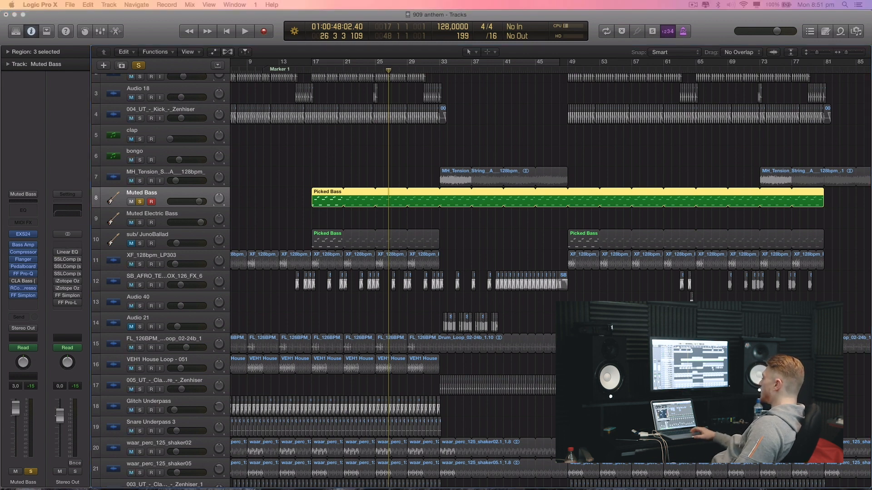
{"action": "left_click_drag", "start_coordinate": [131, 78], "coordinate": [292, 113]}
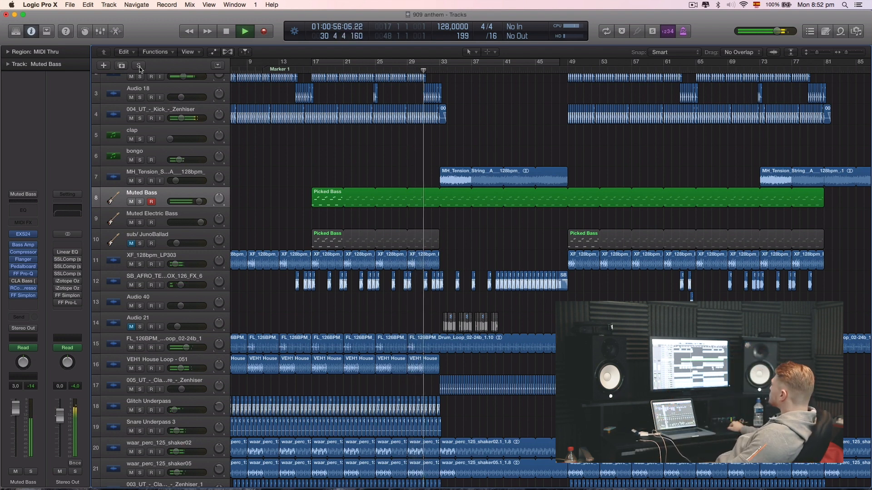
Set the cycle range from bar 33 to bar 63 while listening to the breakdown, and stop playback.
{"action": "scroll", "coordinate": [443, 218], "scroll_direction": "down", "scroll_amount": 15}
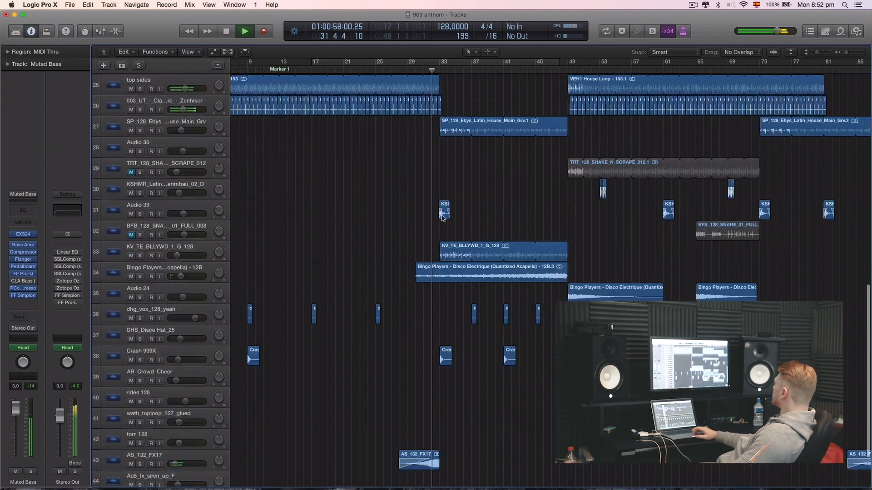
{"action": "scroll", "coordinate": [443, 218], "scroll_direction": "up", "scroll_amount": 5}
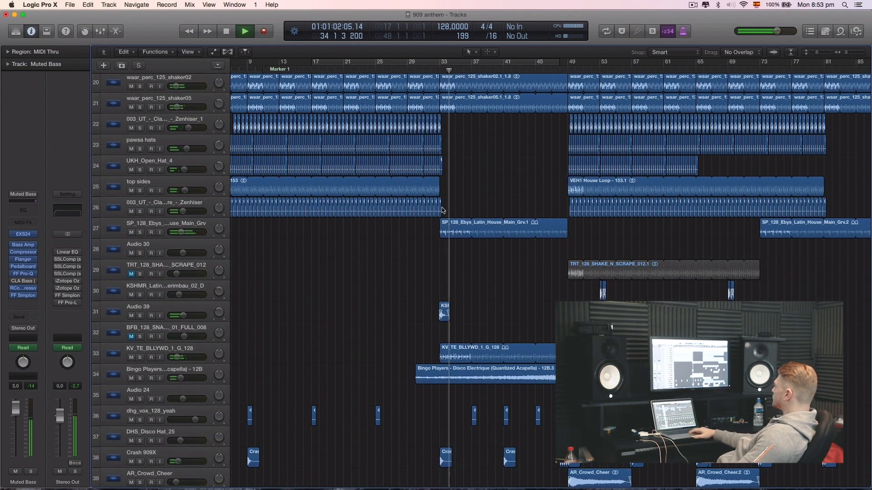
{"action": "scroll", "coordinate": [442, 210], "scroll_direction": "up", "scroll_amount": 2}
{"action": "left_click_drag", "start_coordinate": [440, 62], "coordinate": [680, 62]}
{"action": "scroll", "coordinate": [588, 211], "scroll_direction": "down", "scroll_amount": 3}
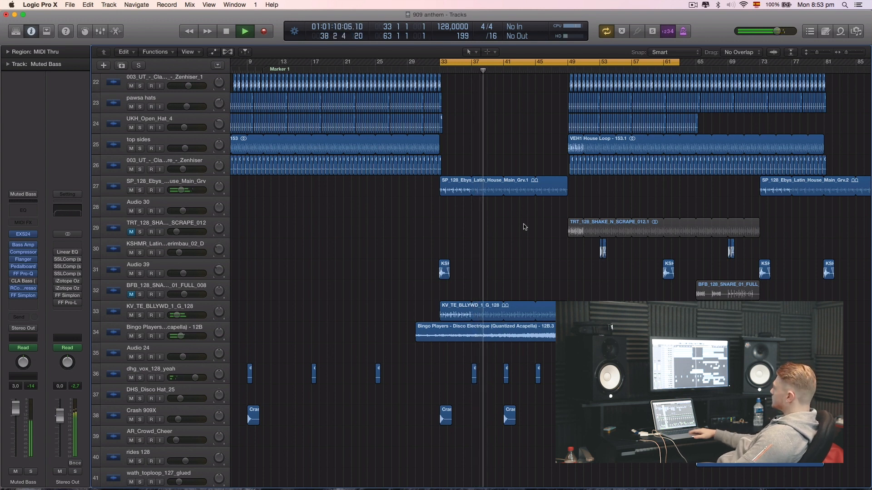
{"action": "key", "text": "space"}
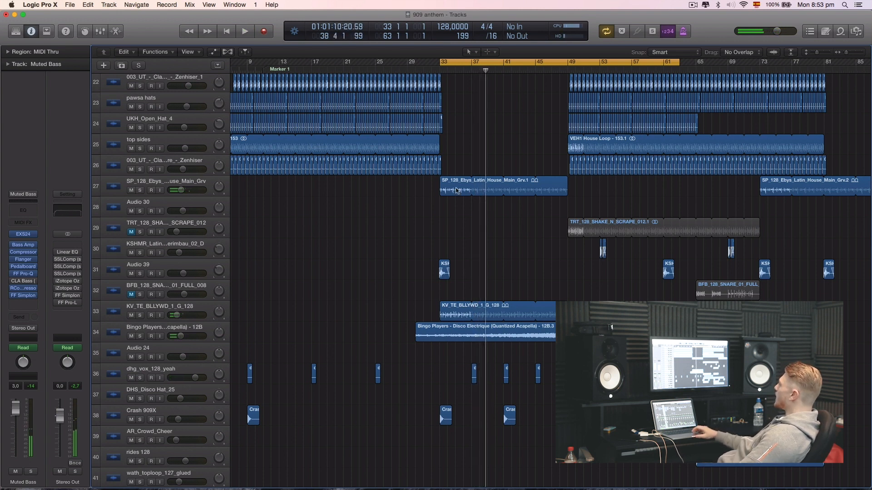
Audition the Audio 39 track in solo from bar 33, clear its solo and stop playback.
{"action": "scroll", "coordinate": [456, 190], "scroll_direction": "up", "scroll_amount": 1}
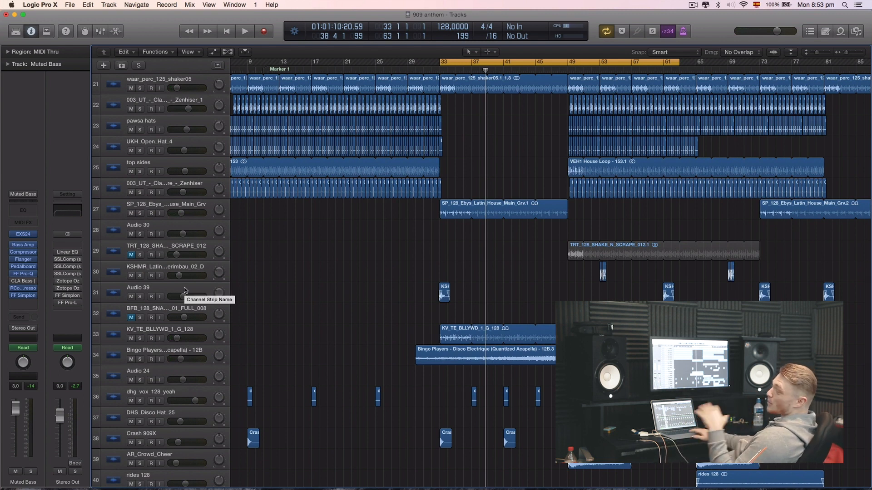
{"action": "left_click", "coordinate": [140, 297]}
{"action": "key", "text": "space"}
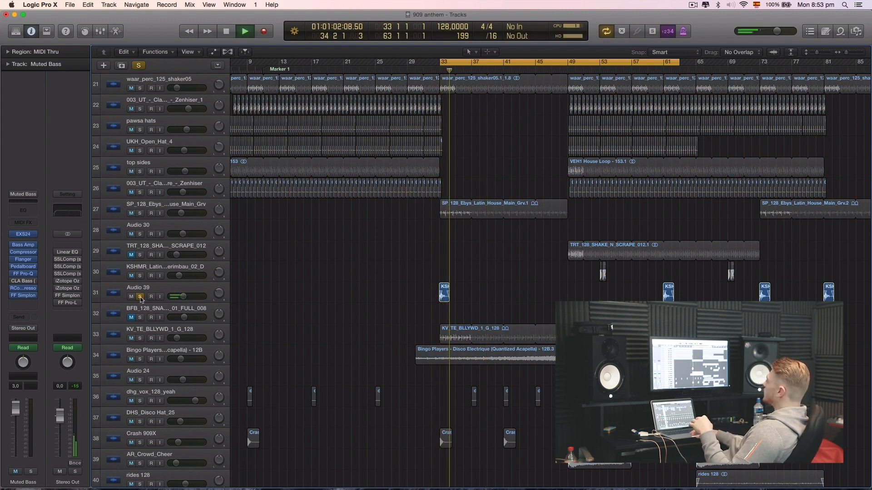
{"action": "left_click", "coordinate": [140, 297]}
{"action": "key", "text": "space"}
{"action": "scroll", "coordinate": [414, 296], "scroll_direction": "up", "scroll_amount": 5}
{"action": "scroll", "coordinate": [414, 296], "scroll_direction": "down", "scroll_amount": 5}
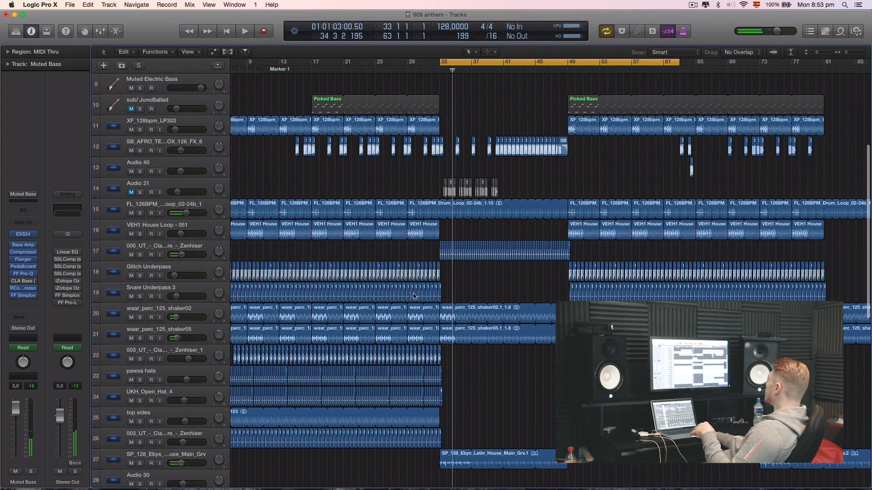
Audition the MH_Tension_String track in solo within the breakdown, stop playback and clear its solo.
{"action": "scroll", "coordinate": [414, 296], "scroll_direction": "up", "scroll_amount": 10}
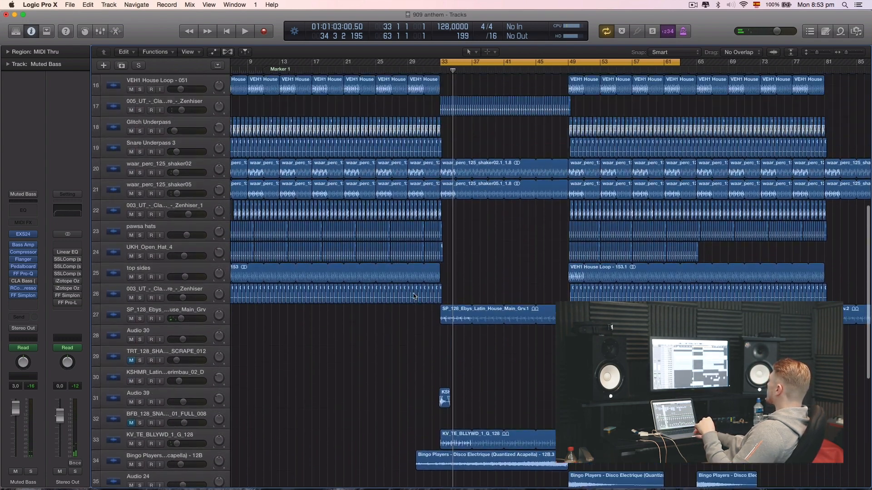
{"action": "scroll", "coordinate": [414, 296], "scroll_direction": "down", "scroll_amount": 6}
{"action": "scroll", "coordinate": [413, 296], "scroll_direction": "up", "scroll_amount": 15}
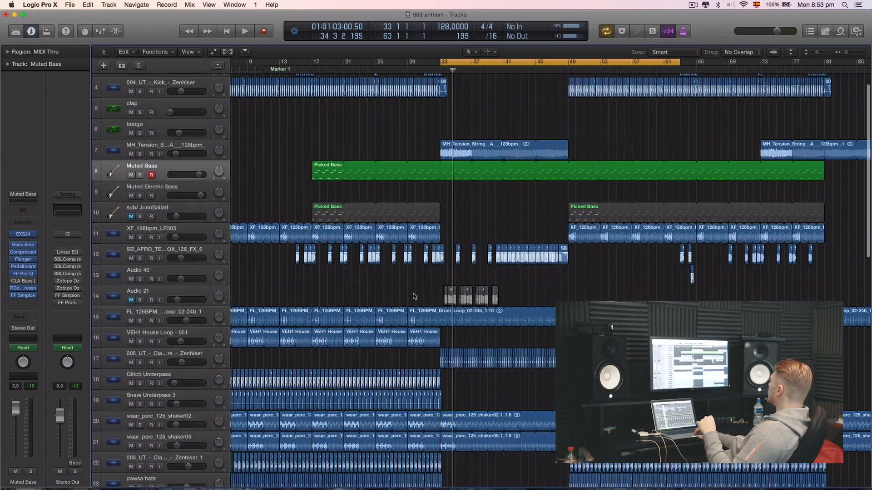
{"action": "scroll", "coordinate": [413, 296], "scroll_direction": "down", "scroll_amount": 2}
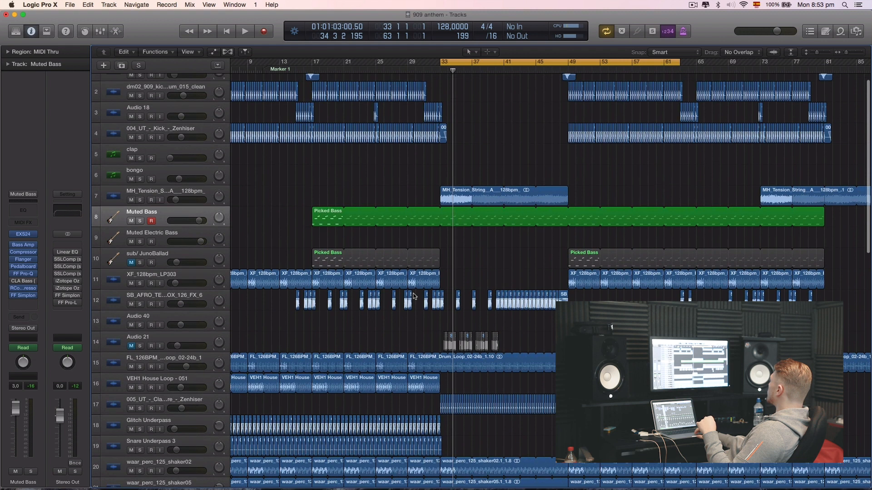
{"action": "left_click", "coordinate": [140, 200]}
{"action": "key", "text": "space"}
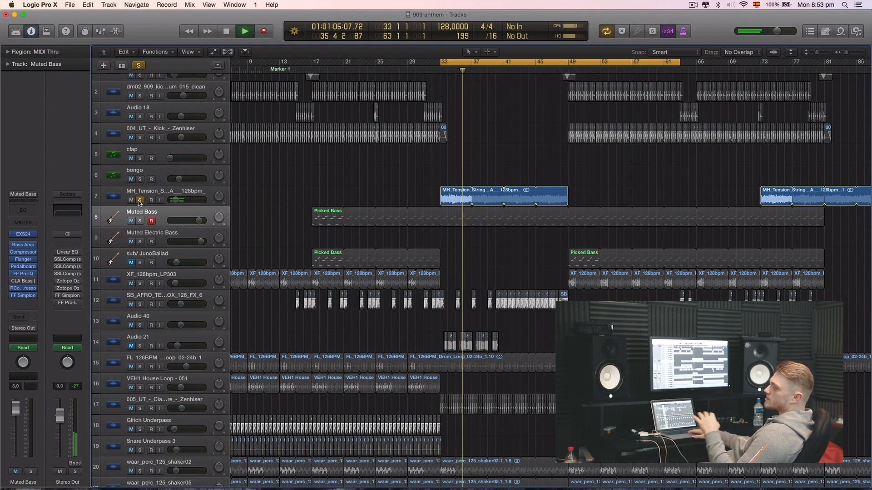
{"action": "key", "text": "space"}
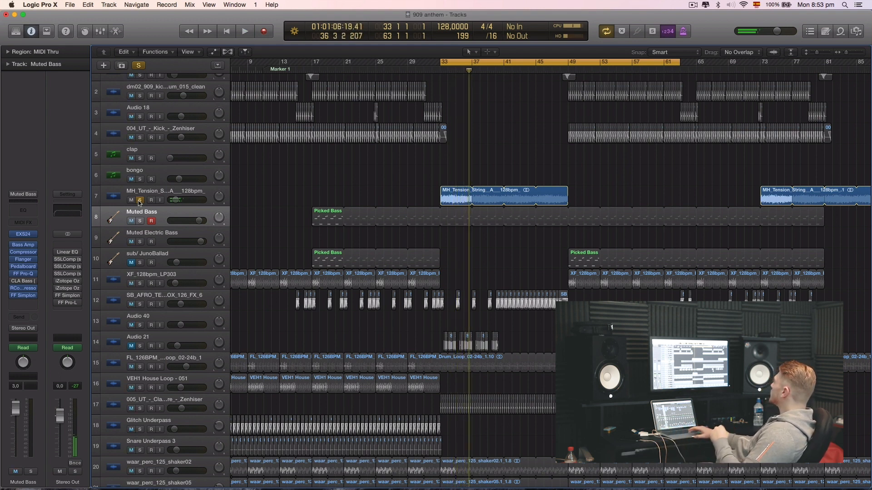
{"action": "left_click", "coordinate": [139, 200]}
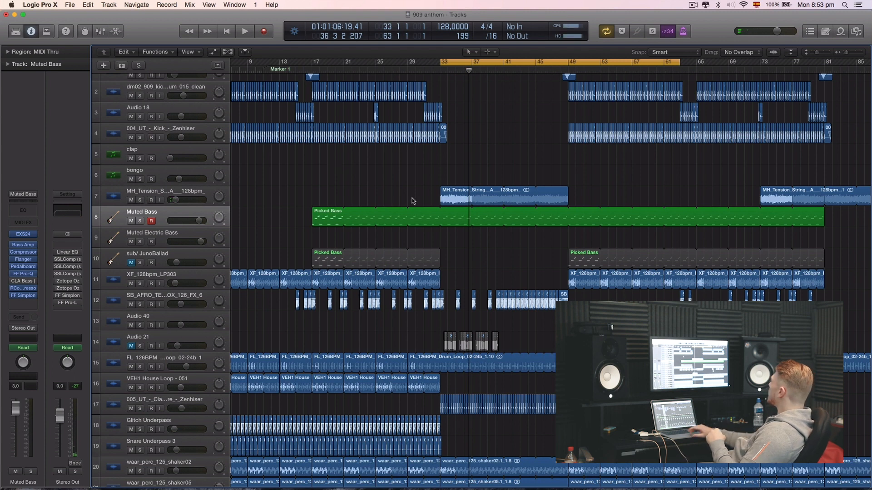
Play the breakdown from the cycle start, solo the Bingo Players acapella track and stop playback.
{"action": "key", "text": "Return"}
{"action": "key", "text": "space"}
{"action": "scroll", "coordinate": [422, 227], "scroll_direction": "down", "scroll_amount": 10}
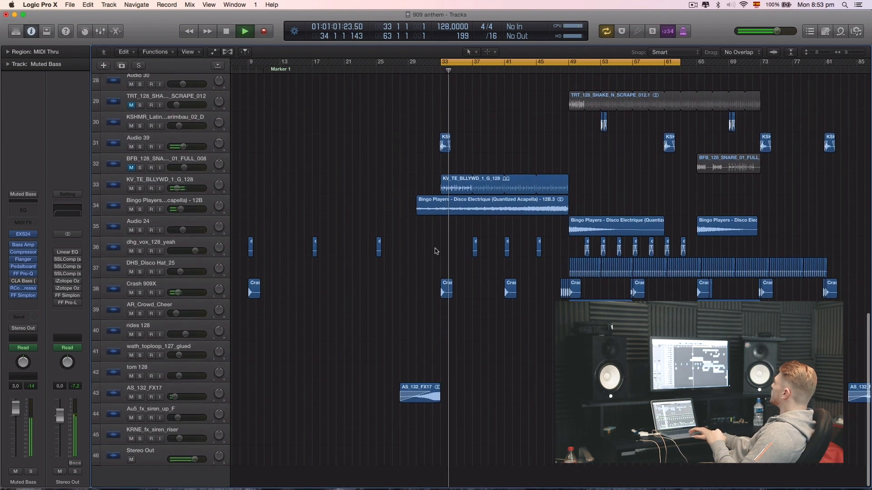
{"action": "left_click", "coordinate": [140, 210]}
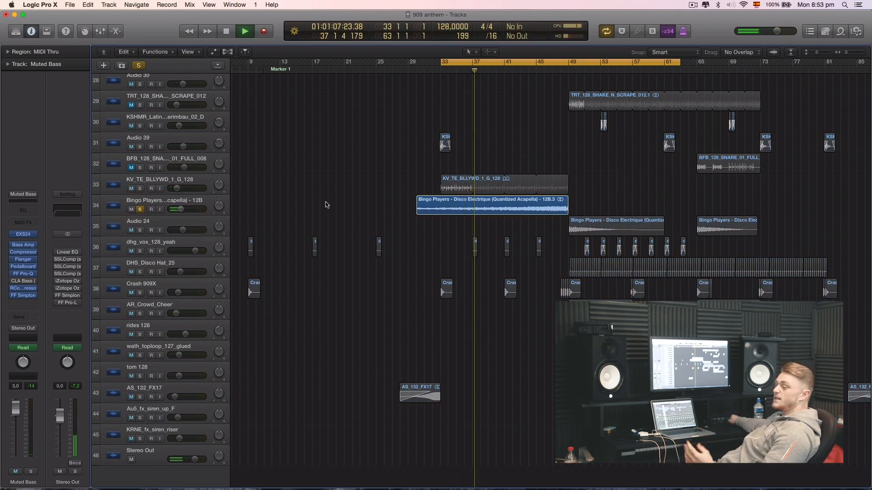
{"action": "key", "text": "space"}
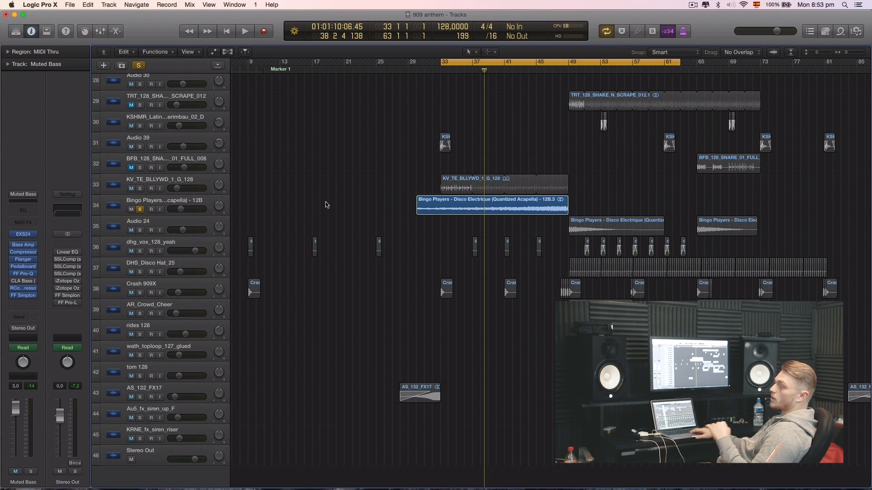
Turn off cycle mode and play the breakdown from bar 33 with all solos cleared.
{"action": "key", "text": "c"}
{"action": "key", "text": "space"}
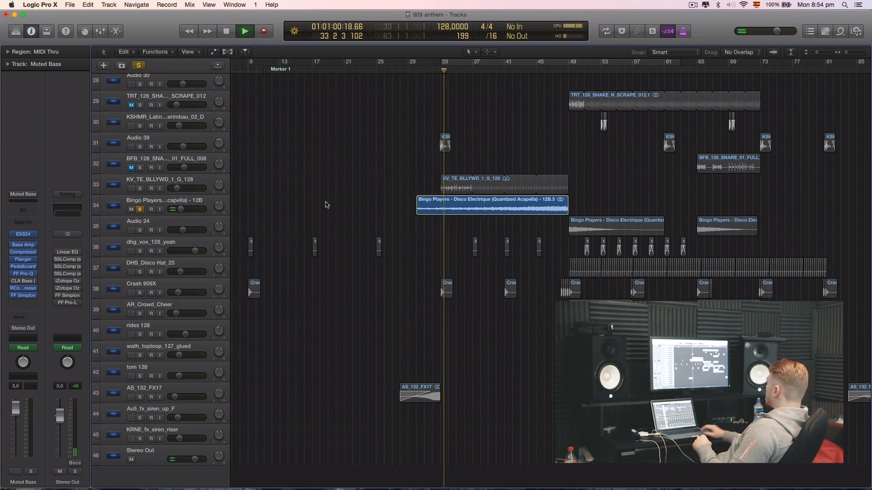
{"action": "left_click", "coordinate": [138, 66]}
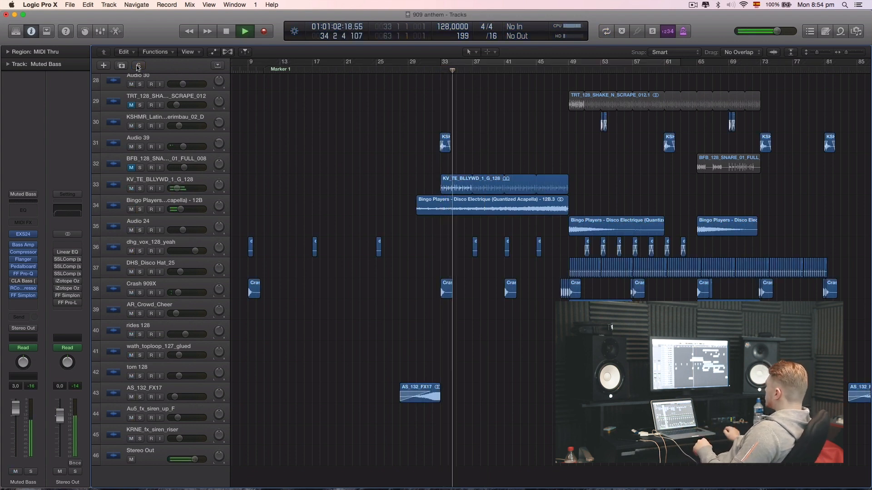
Audition the SP_128_Ebys Latin House Main_Grv track in solo during playback and clear its solo.
{"action": "scroll", "coordinate": [372, 136], "scroll_direction": "up", "scroll_amount": 15}
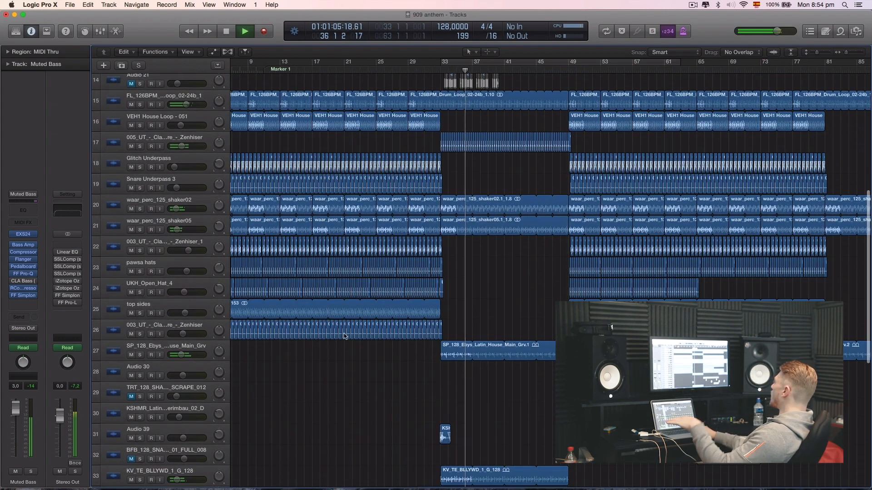
{"action": "left_click", "coordinate": [140, 354]}
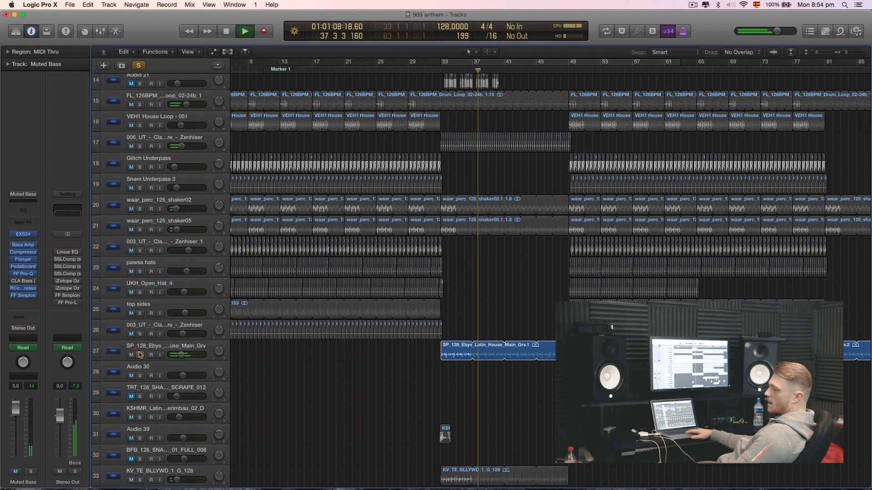
{"action": "left_click", "coordinate": [140, 354]}
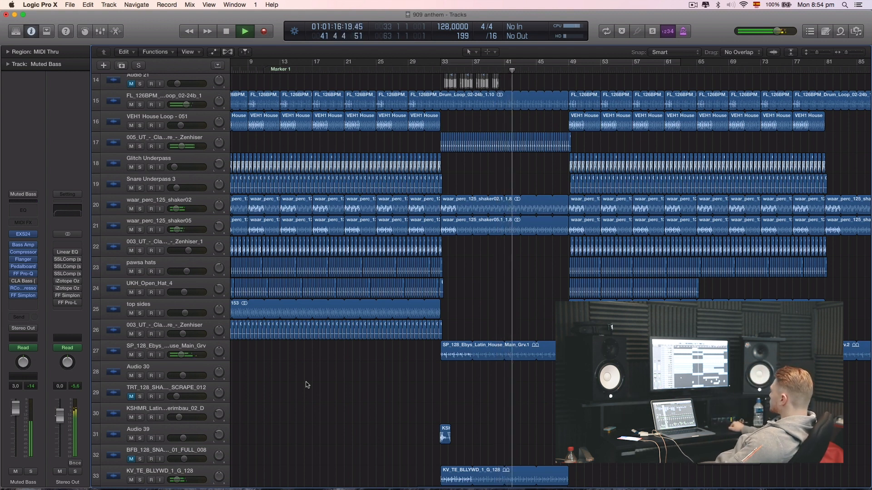
Reduce the track height to fit all tracks, and set the cycle range from bar 49 to bar 73 before stopping playback.
{"action": "scroll", "coordinate": [499, 227], "scroll_direction": "up", "scroll_amount": 10}
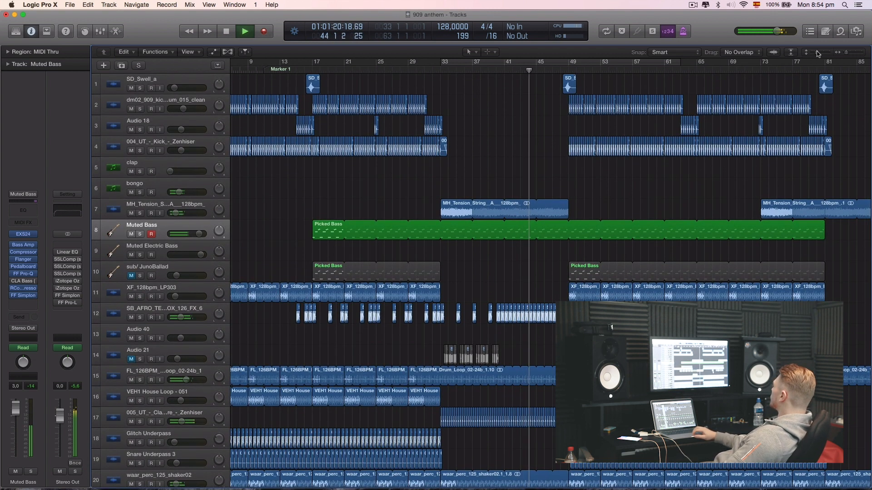
{"action": "left_click_drag", "start_coordinate": [816, 52], "coordinate": [813, 53]}
{"action": "scroll", "coordinate": [488, 367], "scroll_direction": "right", "scroll_amount": 2}
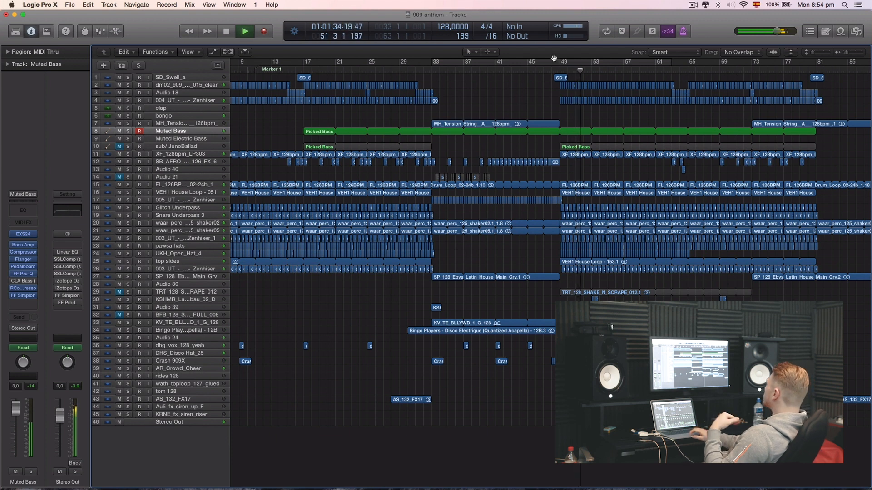
{"action": "left_click_drag", "start_coordinate": [559, 62], "coordinate": [751, 63]}
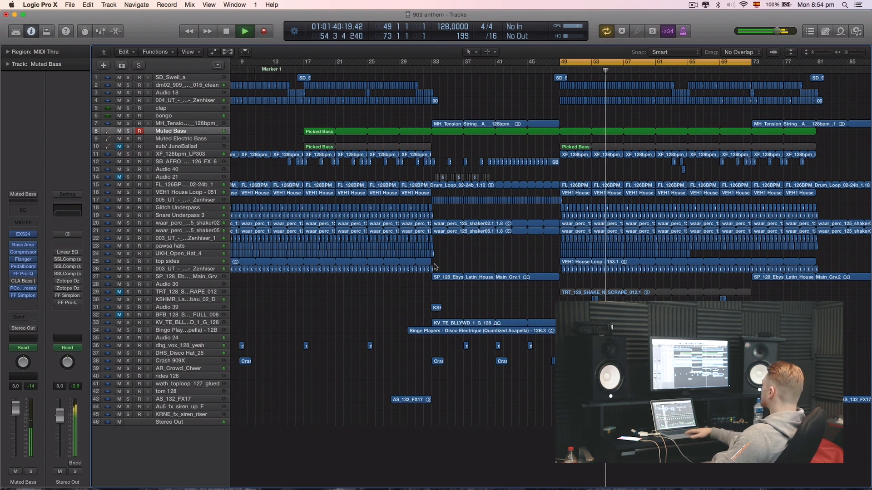
{"action": "key", "text": "space"}
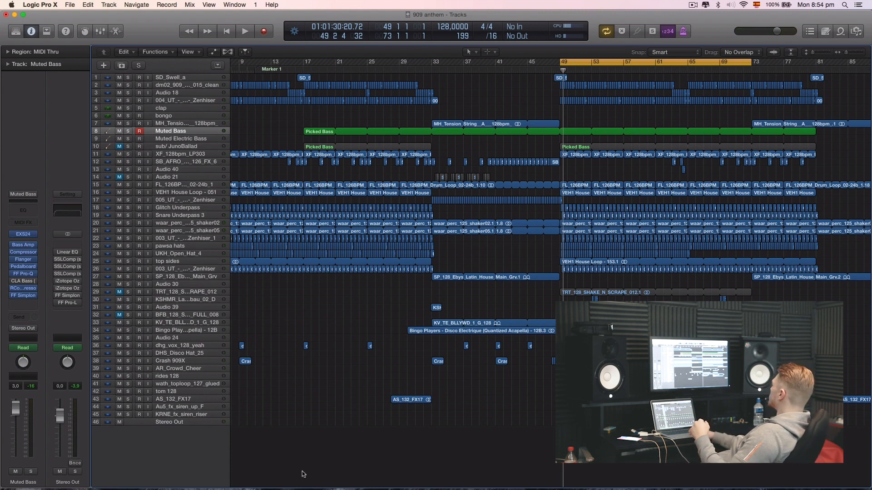
Select the Audio 24 track, audition it in solo from bar 49 and clear its solo.
{"action": "left_click", "coordinate": [175, 353]}
{"action": "left_click", "coordinate": [168, 339]}
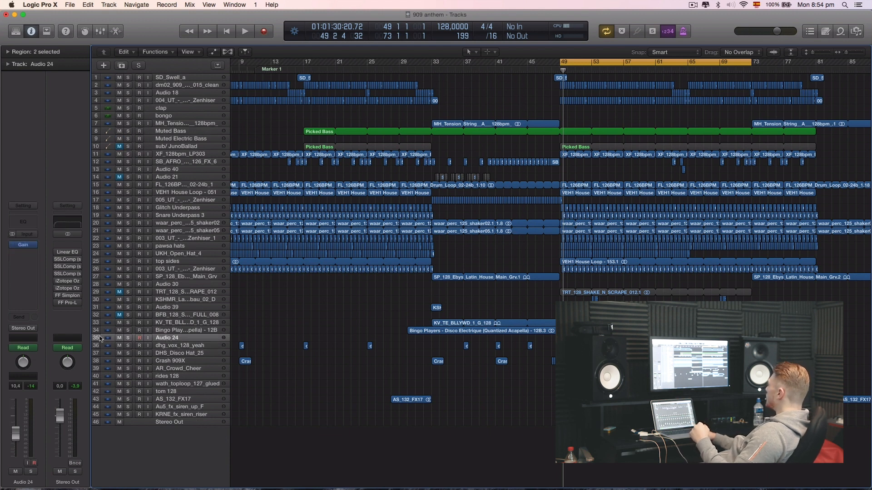
{"action": "left_click", "coordinate": [128, 337]}
{"action": "key", "text": "space"}
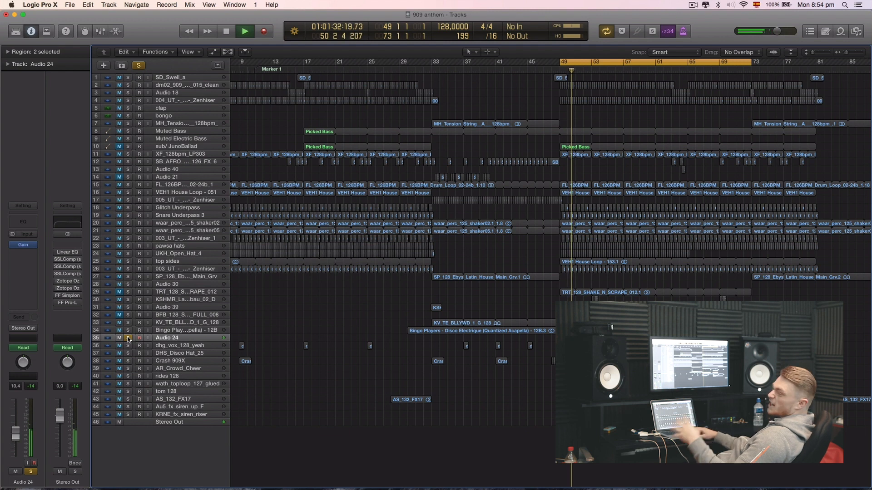
{"action": "left_click", "coordinate": [128, 337]}
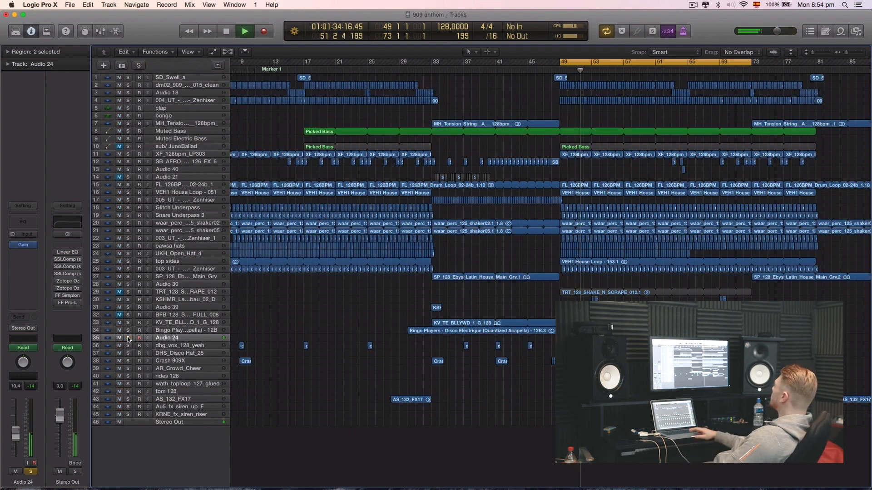
Play the full mix from bar 49 with cycle mode off, and deselect the Audio 24 regions.
{"action": "scroll", "coordinate": [383, 303], "scroll_direction": "right", "scroll_amount": 5}
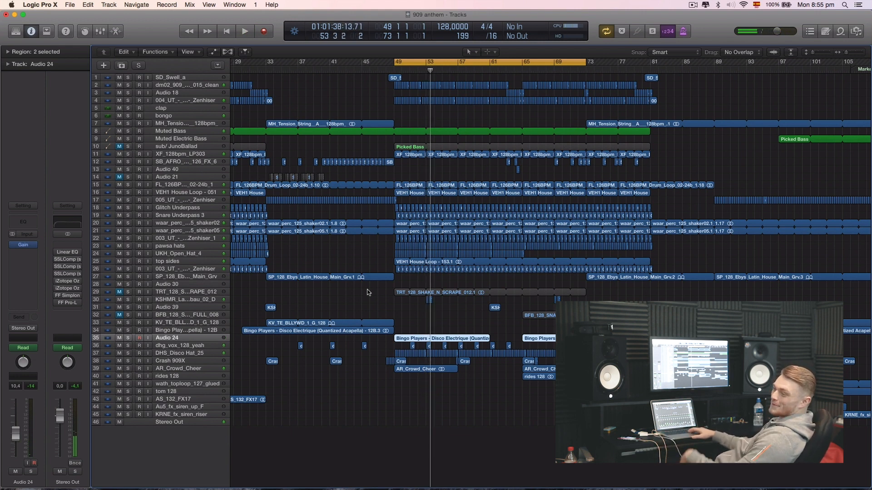
{"action": "key", "text": "space"}
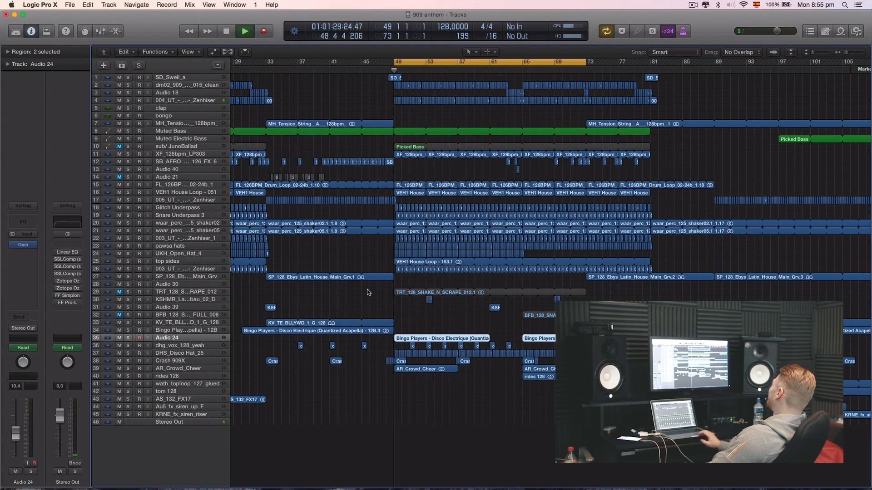
{"action": "key", "text": "c"}
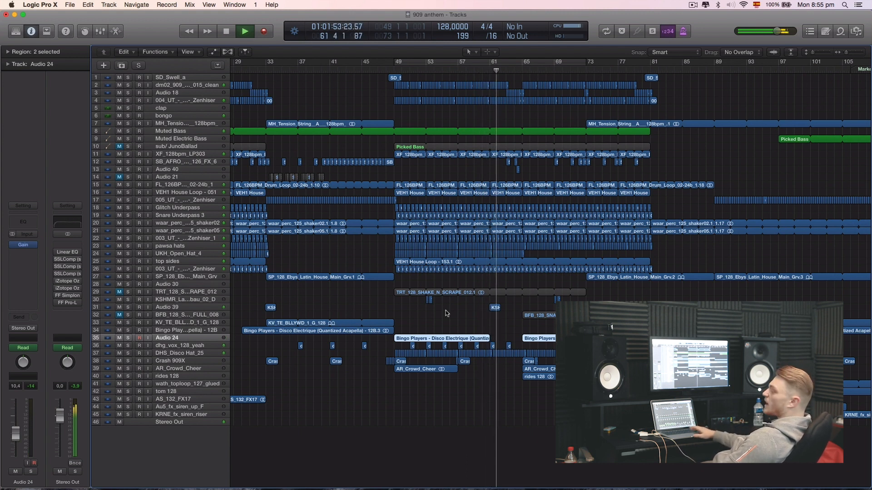
{"action": "scroll", "coordinate": [447, 313], "scroll_direction": "right", "scroll_amount": 2}
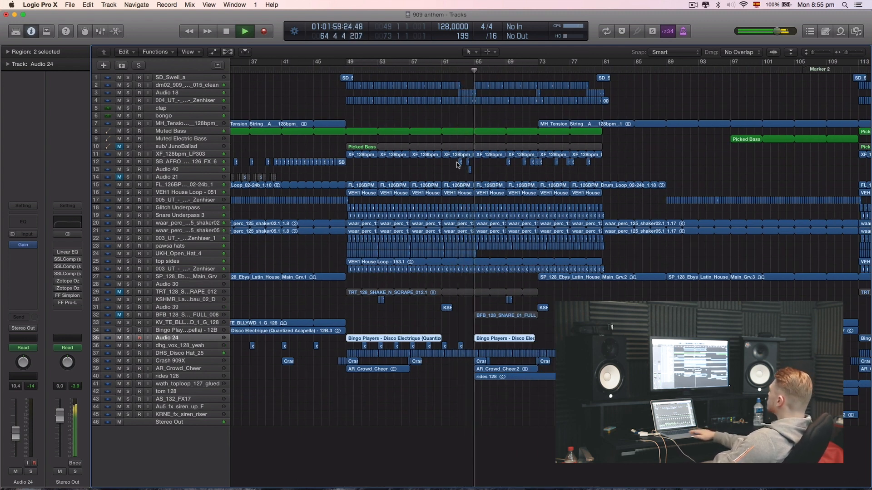
{"action": "scroll", "coordinate": [447, 165], "scroll_direction": "right", "scroll_amount": 3}
{"action": "left_click", "coordinate": [565, 165]}
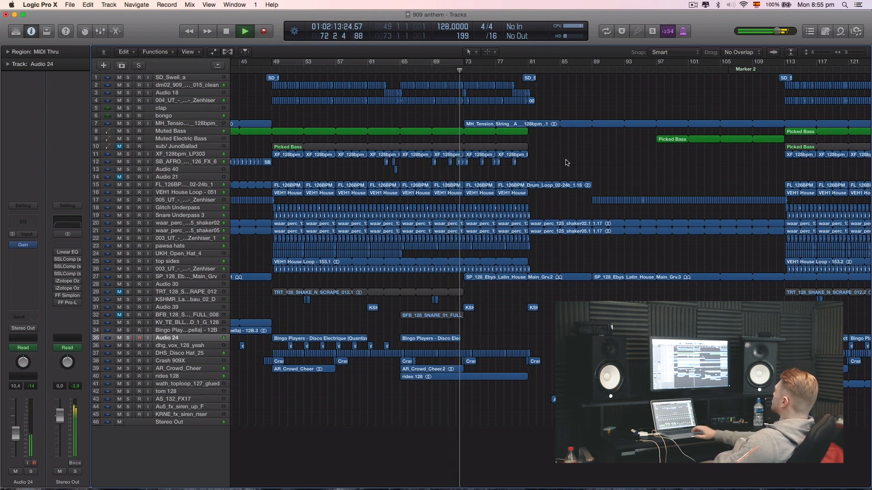
Resume playback from bar 74 and set the cycle range from bar 89 to bar 113.
{"action": "scroll", "coordinate": [566, 162], "scroll_direction": "right", "scroll_amount": 8}
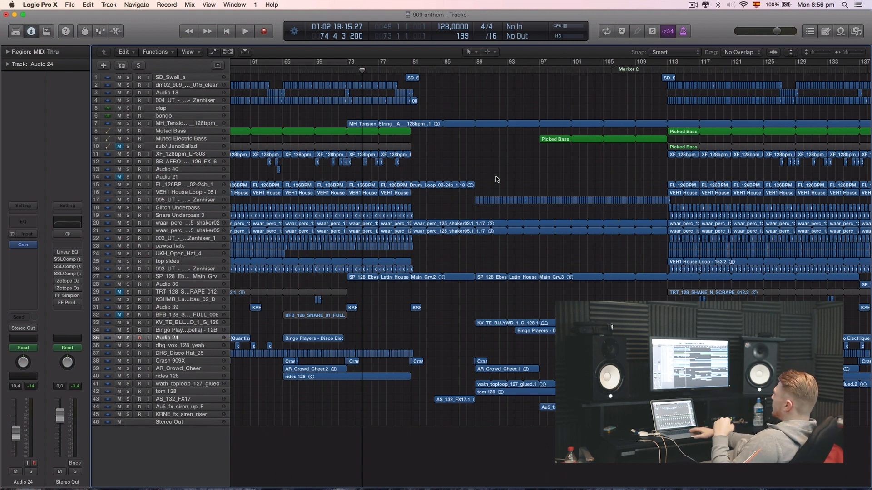
{"action": "key", "text": "space"}
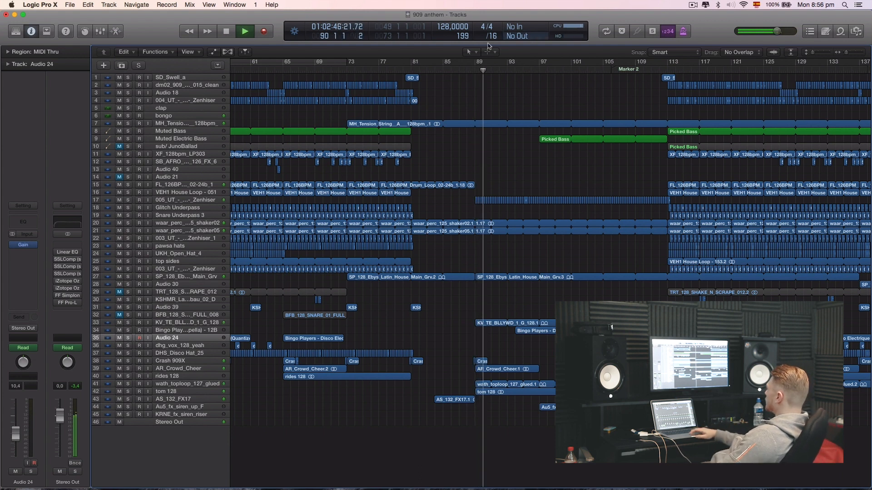
{"action": "left_click_drag", "start_coordinate": [476, 63], "coordinate": [664, 161]}
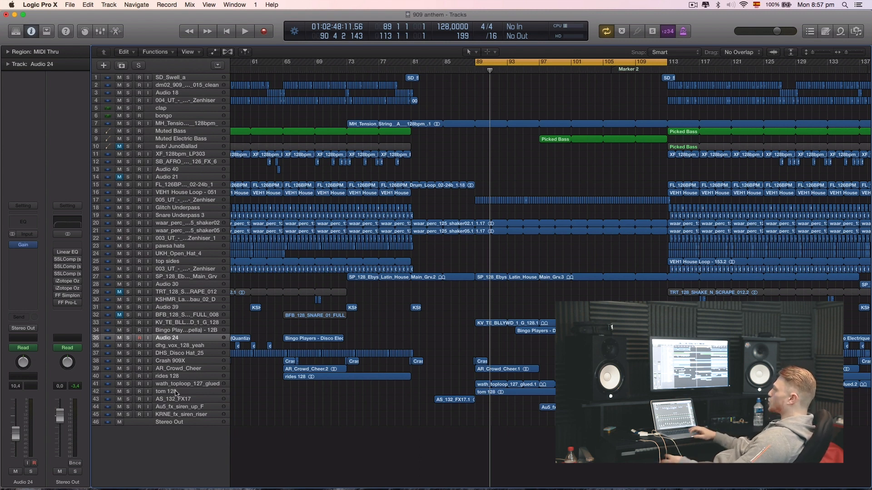
Audition the tom 128 and AR_Crowd_Cheer tracks in solo from bar 89, clearing each solo.
{"action": "left_click", "coordinate": [128, 392]}
{"action": "key", "text": "space"}
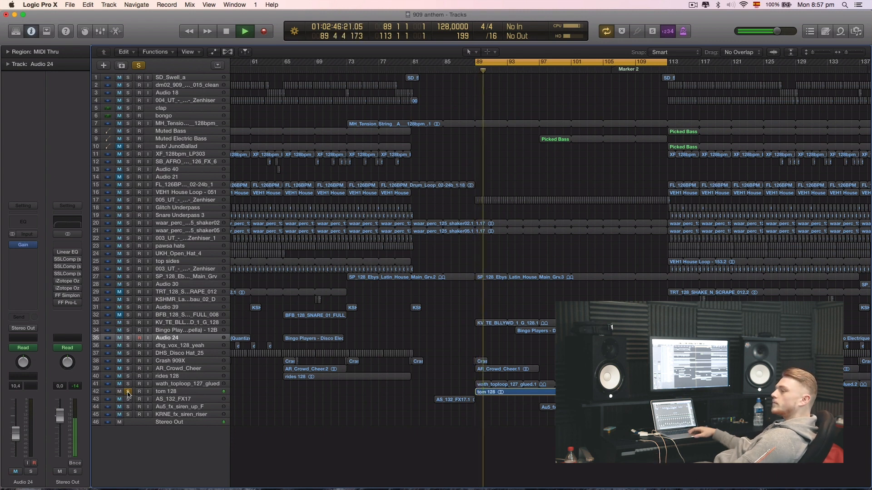
{"action": "left_click", "coordinate": [128, 392]}
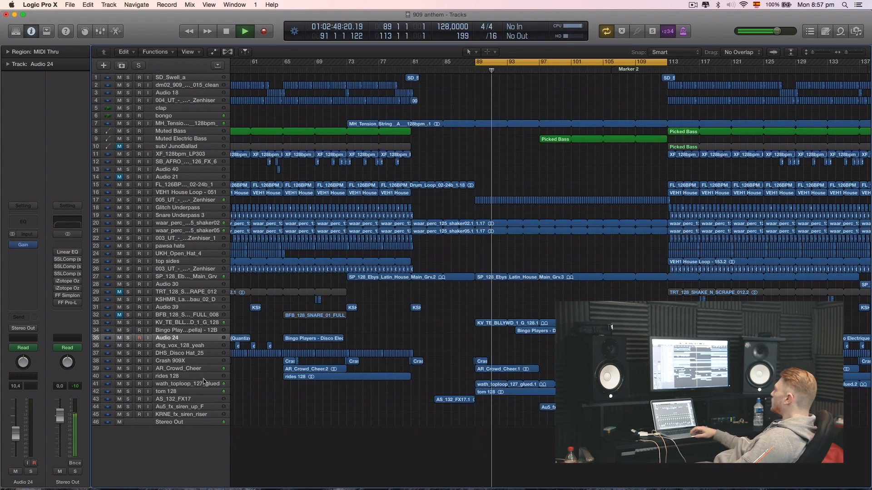
{"action": "left_click", "coordinate": [128, 368]}
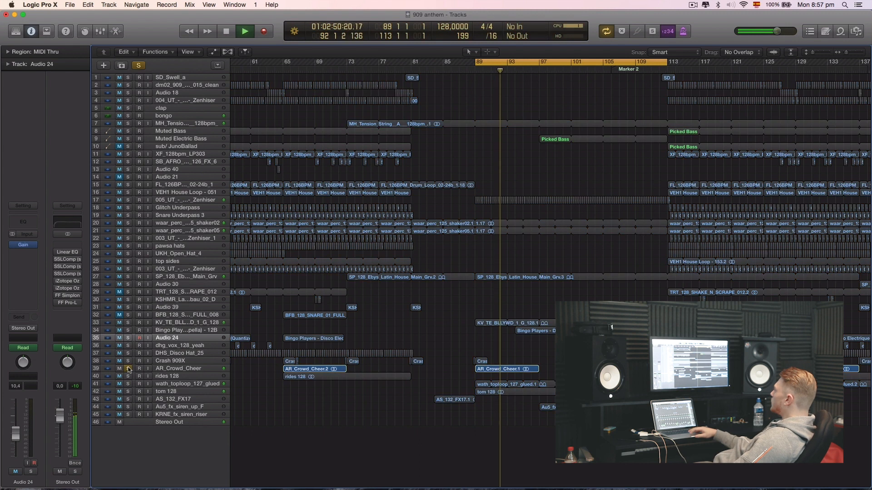
{"action": "left_click", "coordinate": [128, 369]}
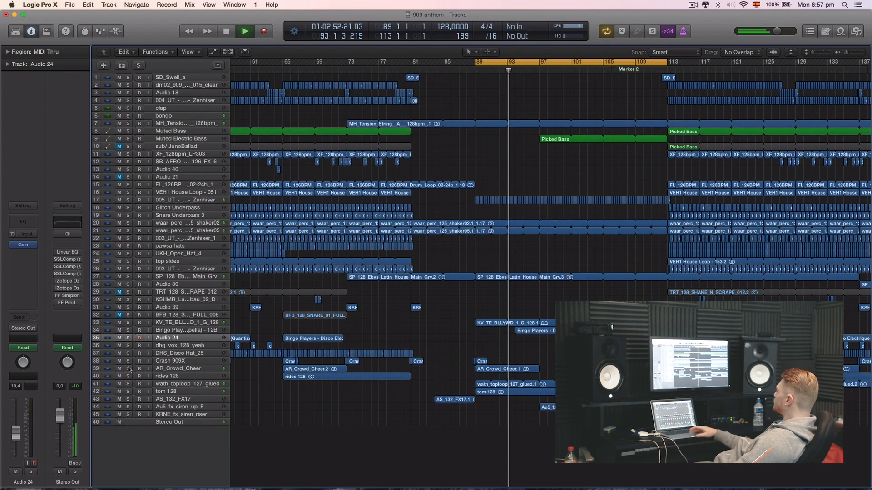
Select the Au5_fx_siren_up_F track, audition it in solo within the second breakdown and clear its solo.
{"action": "scroll", "coordinate": [496, 283], "scroll_direction": "right", "scroll_amount": 5}
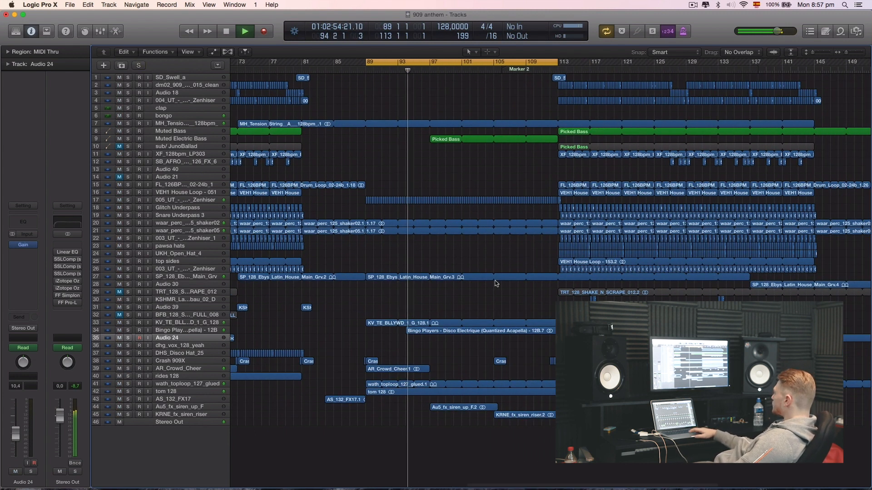
{"action": "scroll", "coordinate": [349, 361], "scroll_direction": "right", "scroll_amount": 2}
{"action": "scroll", "coordinate": [349, 361], "scroll_direction": "right", "scroll_amount": 3}
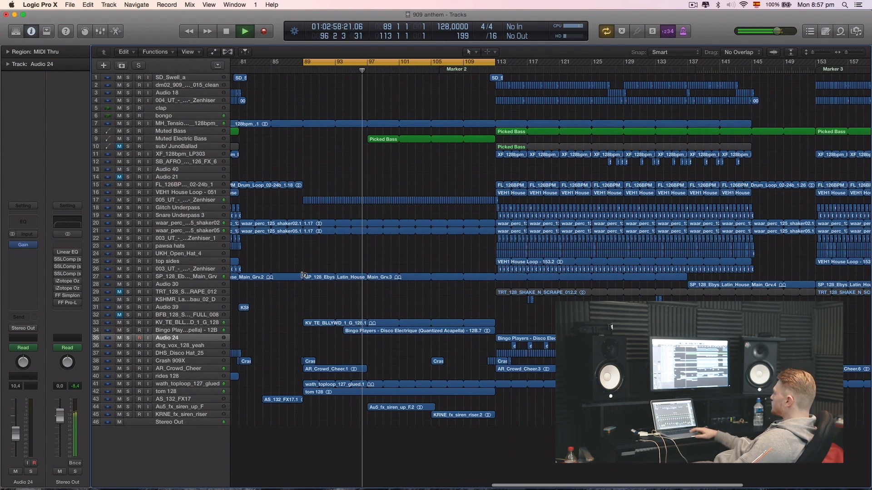
{"action": "left_click", "coordinate": [140, 408]}
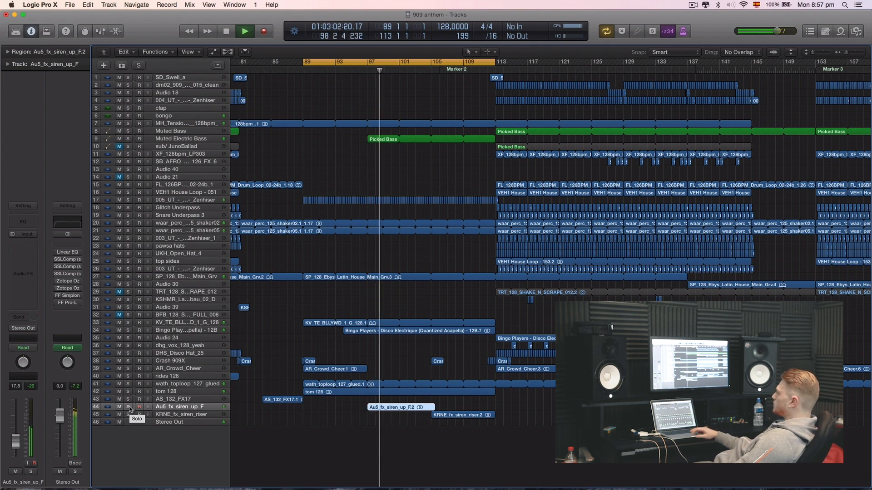
{"action": "left_click", "coordinate": [128, 407]}
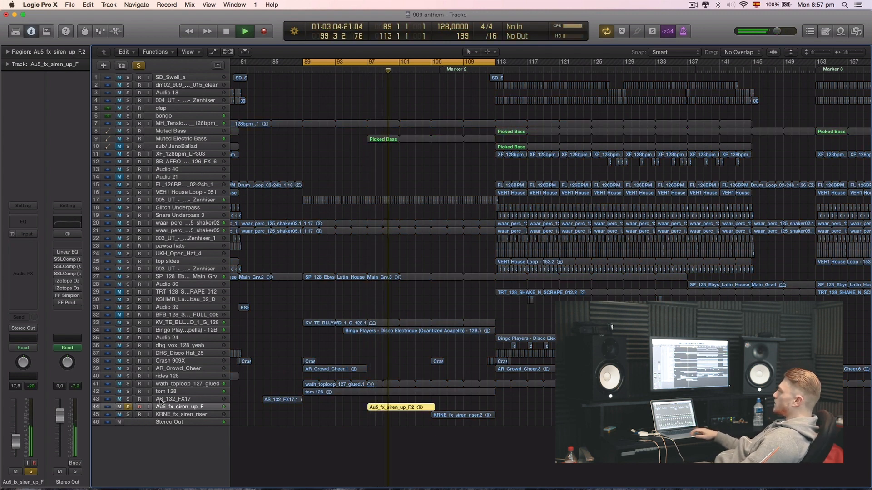
{"action": "key", "text": "s"}
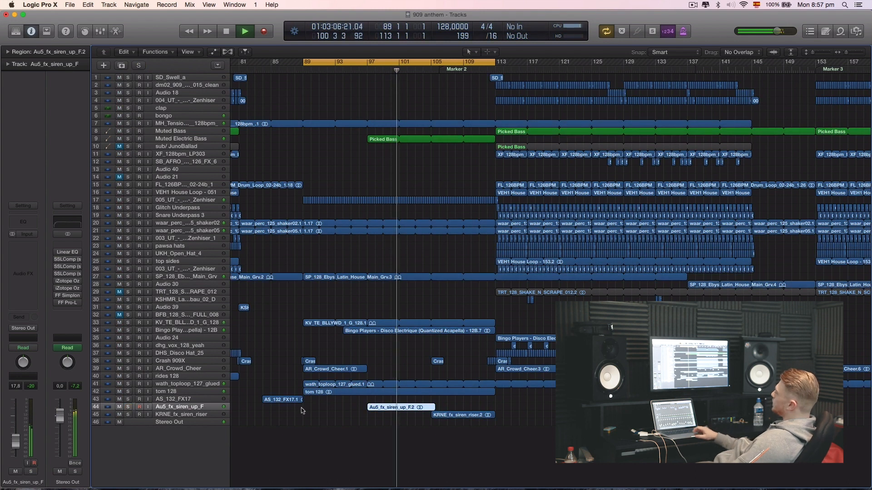
Deselect the Au5_fx_siren_up_F region and turn off cycle mode while playback continues.
{"action": "left_click", "coordinate": [335, 422]}
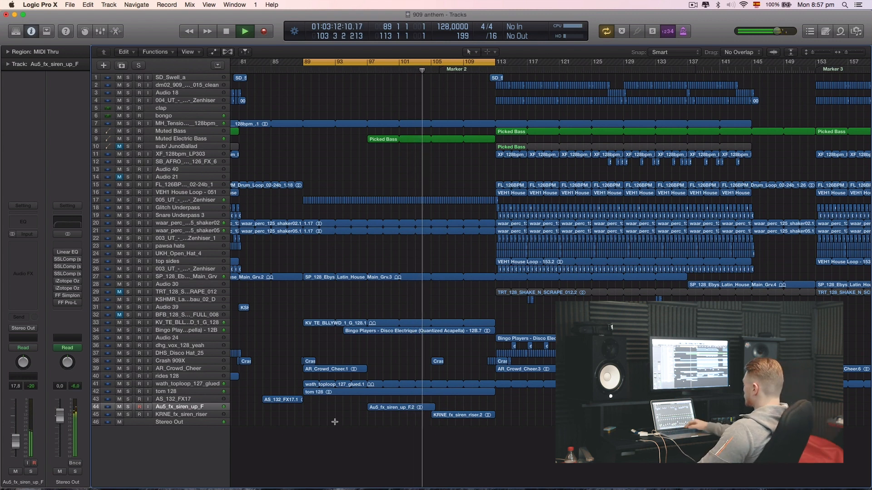
{"action": "key", "text": "c"}
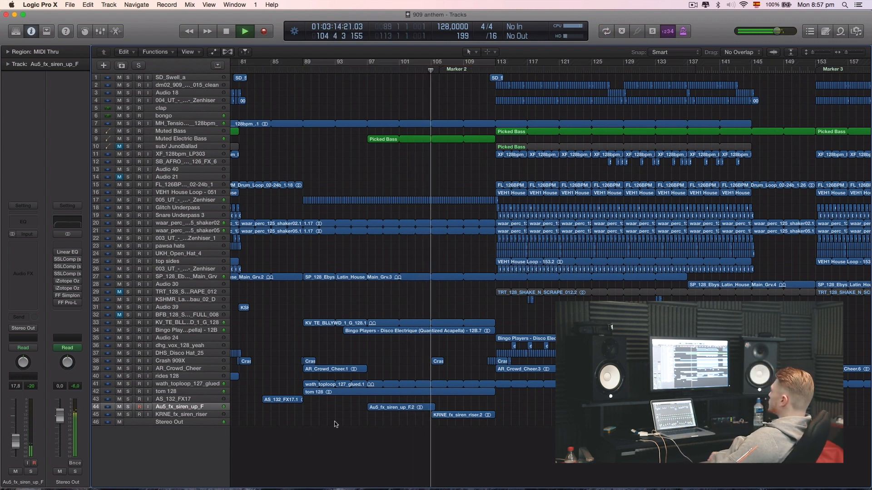